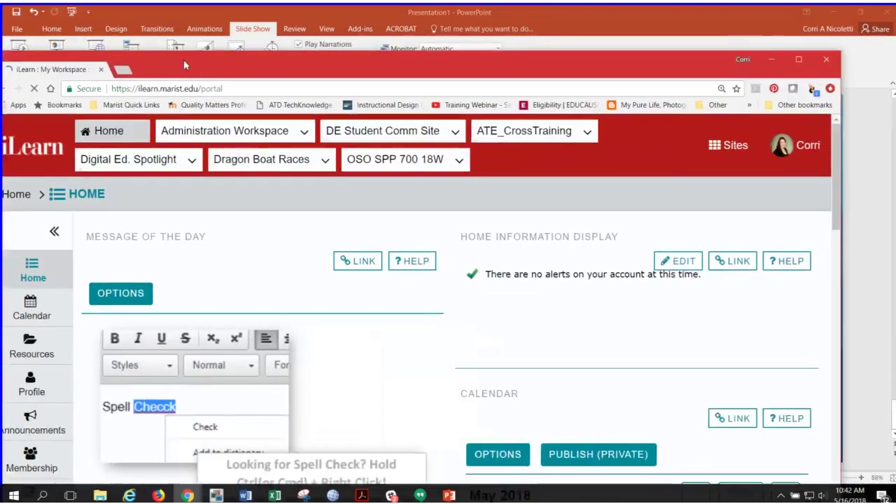
- Maximize the browser window and open the DE Demo 101 17F site from the Fall 2017 sites list
double_click(219, 56)
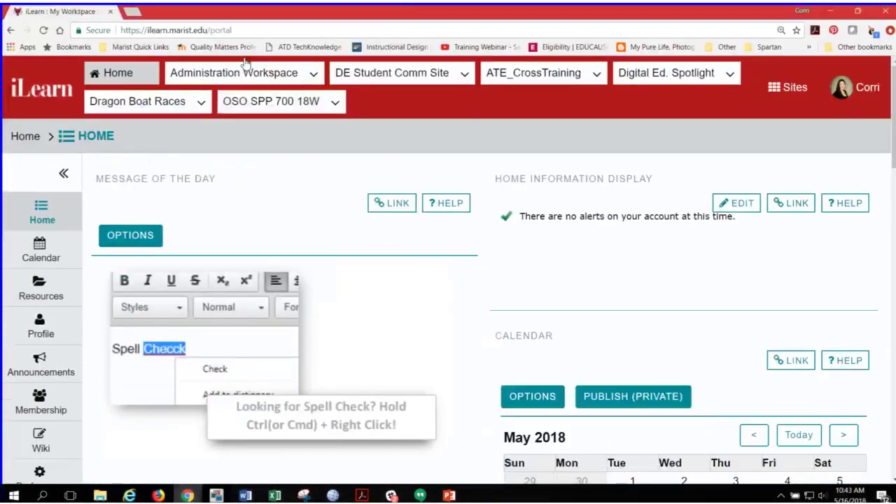
left_click(783, 92)
scroll(487, 300, "down", 2)
scroll(488, 300, "down", 5)
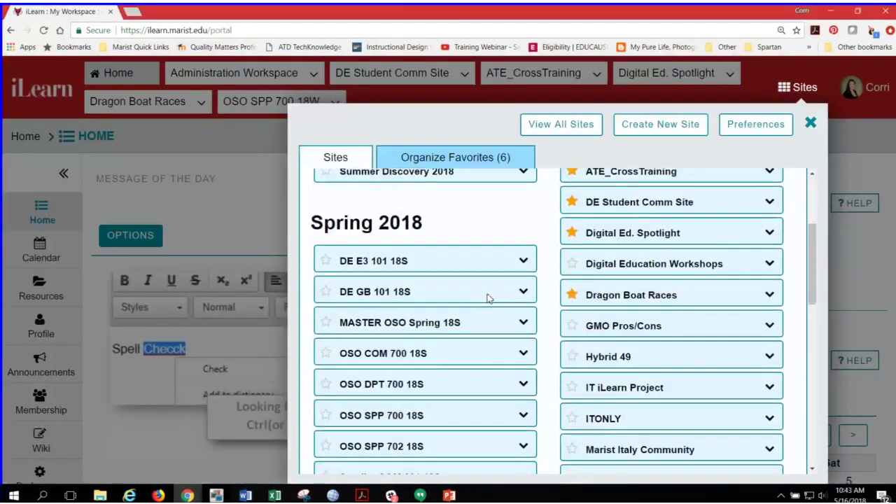
left_click(224, 152)
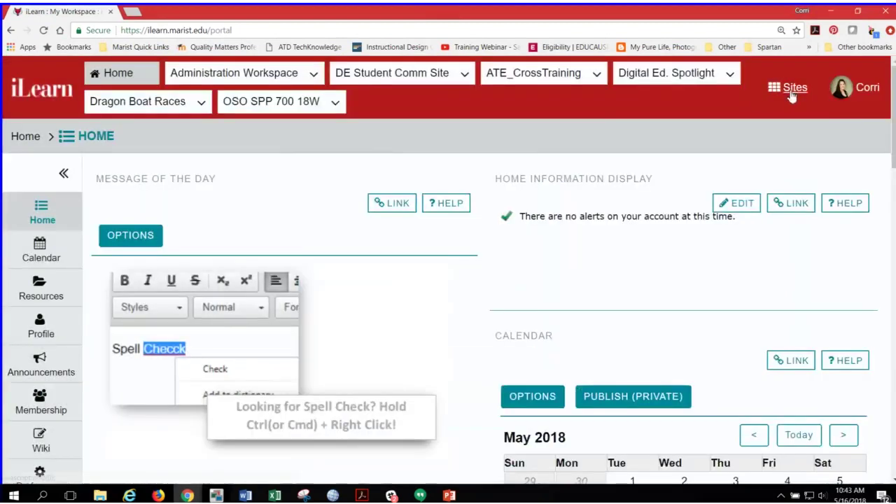
left_click(791, 94)
scroll(490, 329, "down", 4)
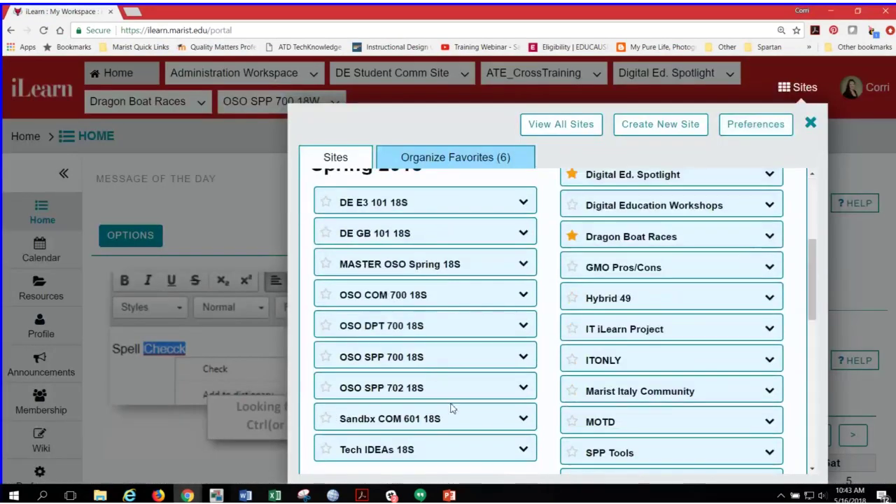
scroll(420, 362, "down", 4)
scroll(420, 362, "down", 1)
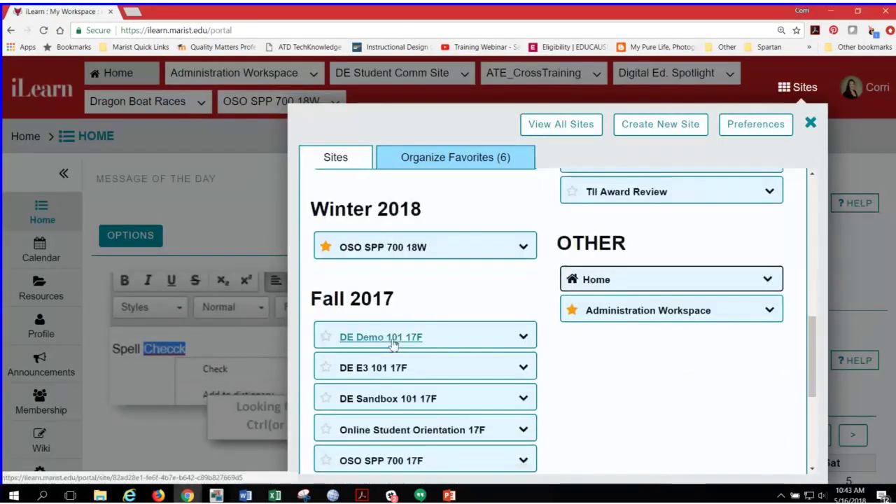
left_click(390, 337)
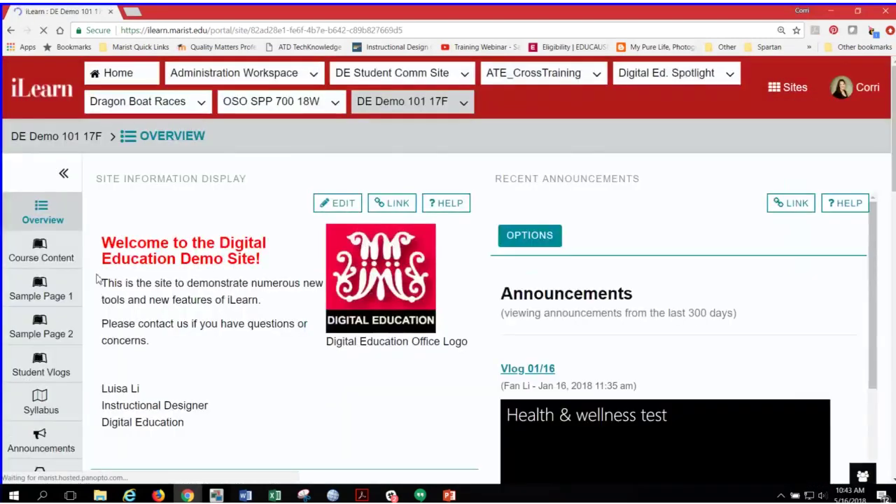
- Open the tool selection for editing in the site's Site Info and expand the Plugin Tools group
scroll(97, 287, "down", 7)
scroll(97, 271, "down", 3)
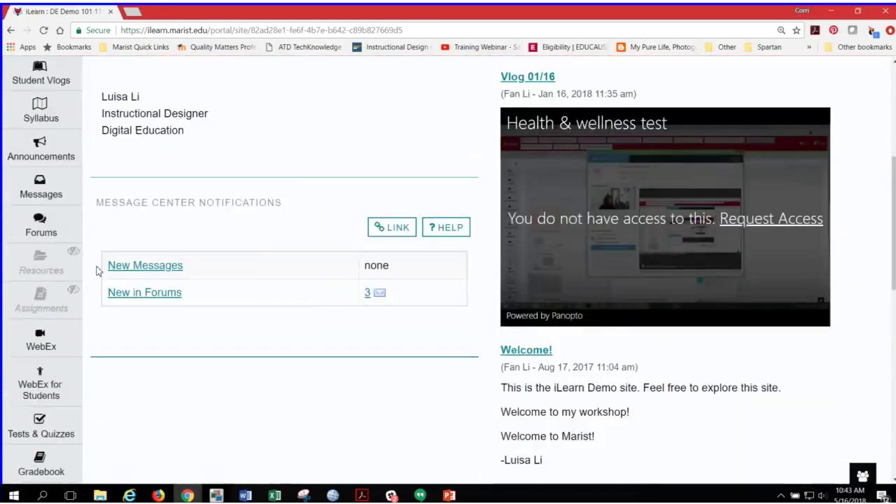
scroll(97, 271, "down", 3)
left_click(41, 424)
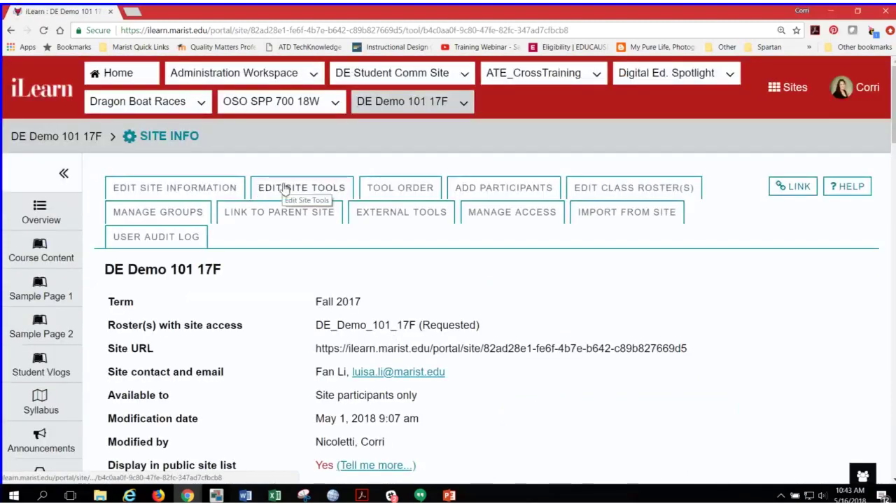
left_click(283, 191)
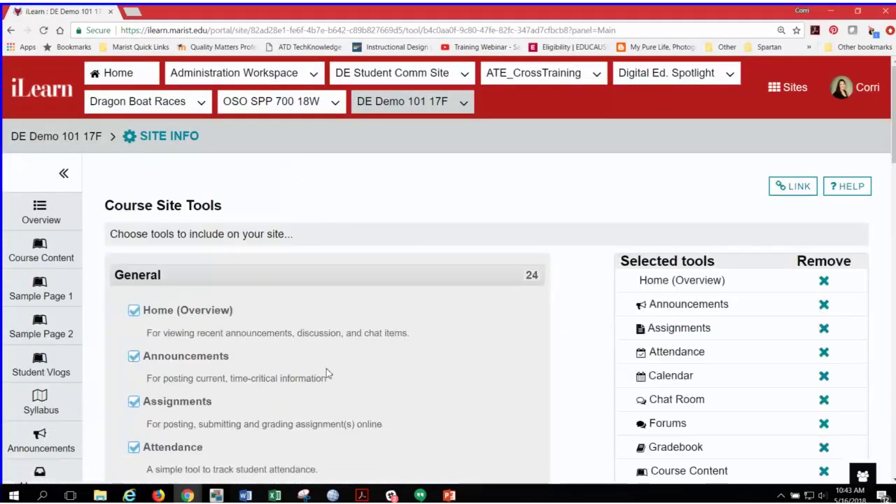
scroll(326, 341, "down", 10)
scroll(273, 300, "down", 4)
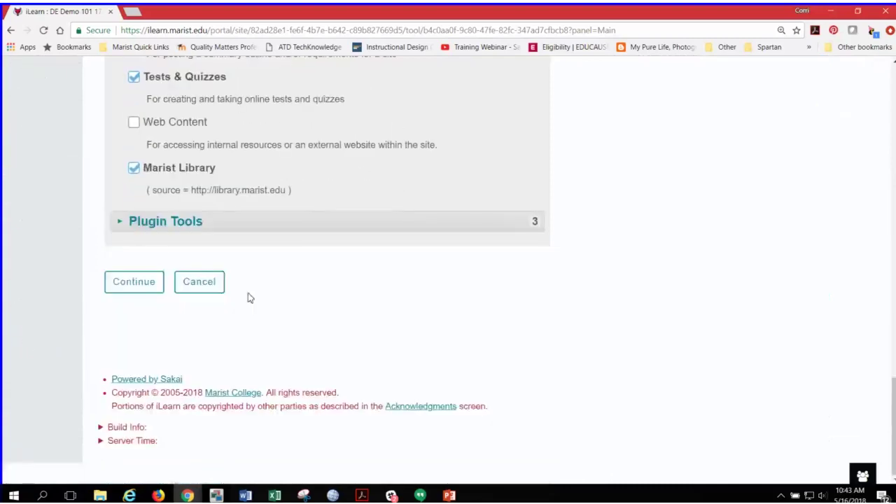
left_click(160, 220)
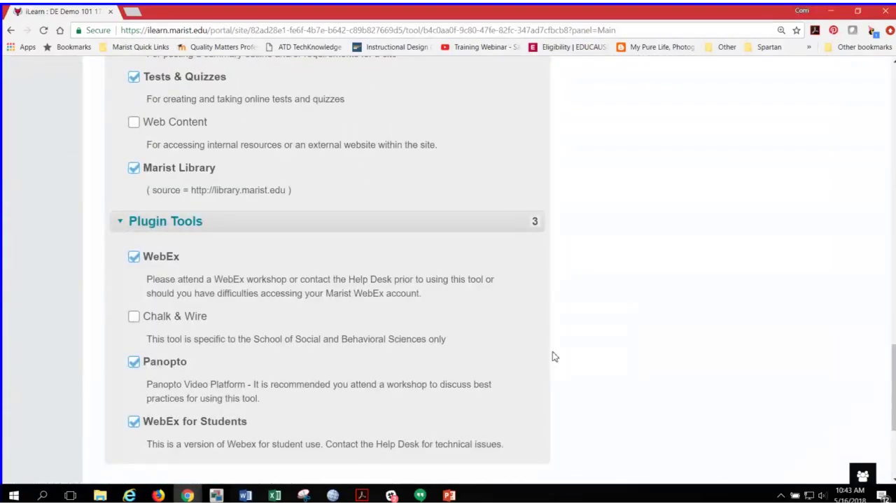
- Examine the descriptions of the Panopto, WebEx and WebEx for Students plugin tools
left_click_drag(270, 404, 149, 384)
left_click(239, 388)
left_click_drag(172, 279, 371, 294)
left_click(424, 303)
scroll(406, 346, "up", 2)
scroll(409, 349, "down", 5)
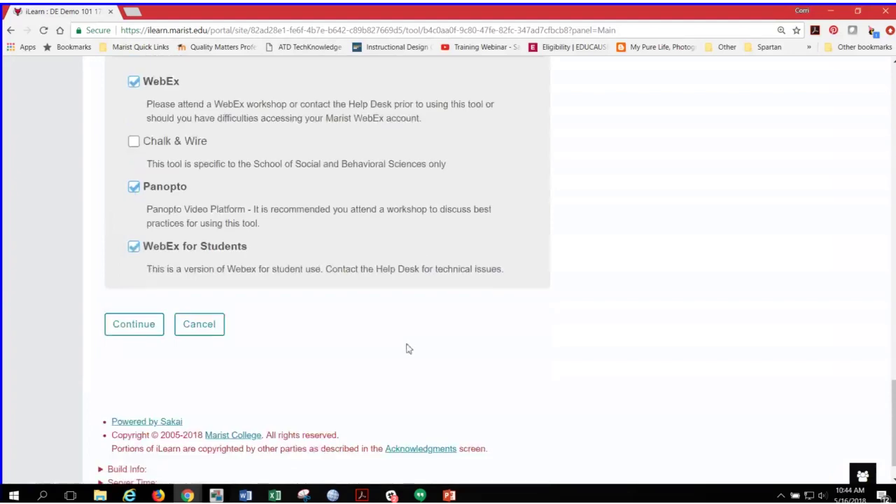
scroll(407, 350, "up", 2)
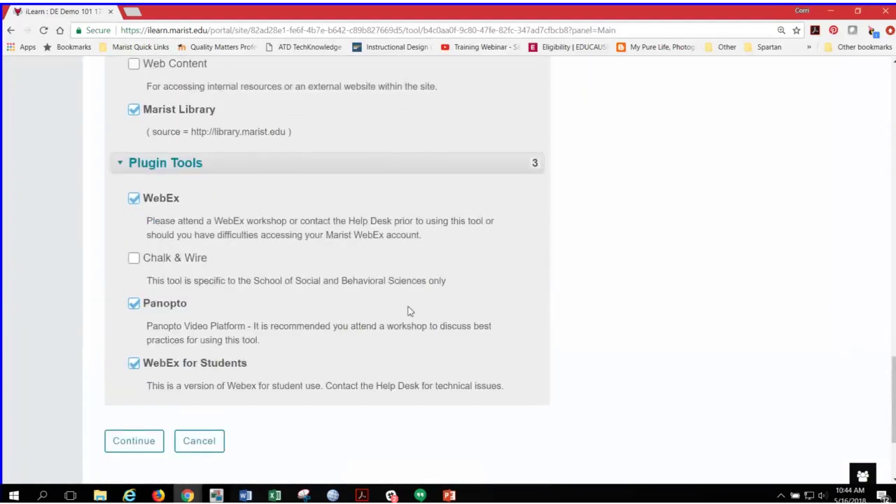
- Open the site's Panopto page and look through the recordings in the DE Demo 101 17F folder
scroll(81, 322, "up", 10)
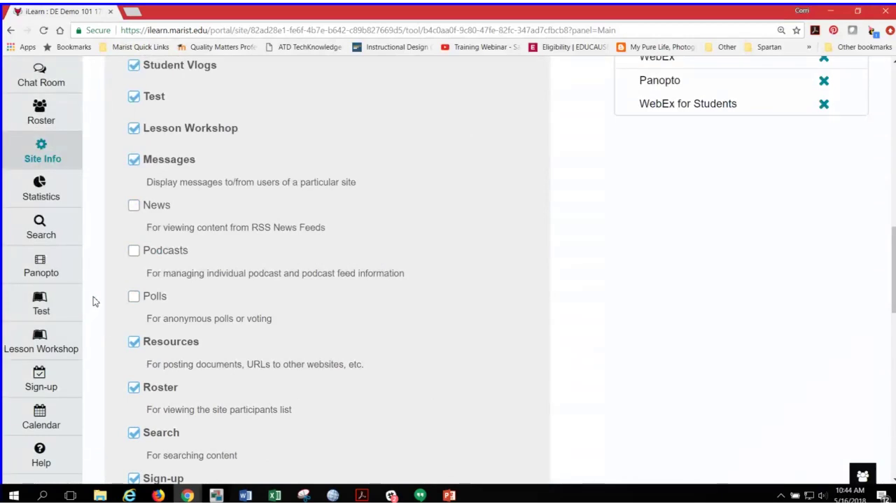
left_click(52, 273)
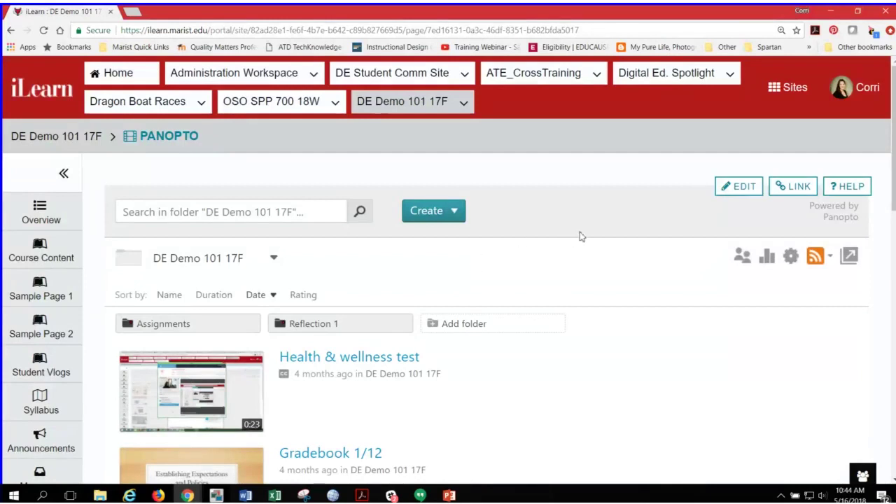
scroll(583, 238, "down", 1)
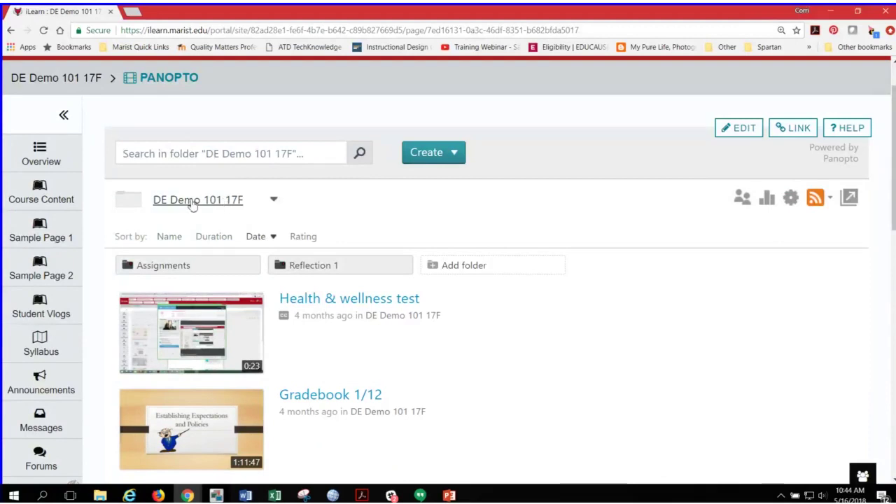
scroll(521, 308, "down", 1)
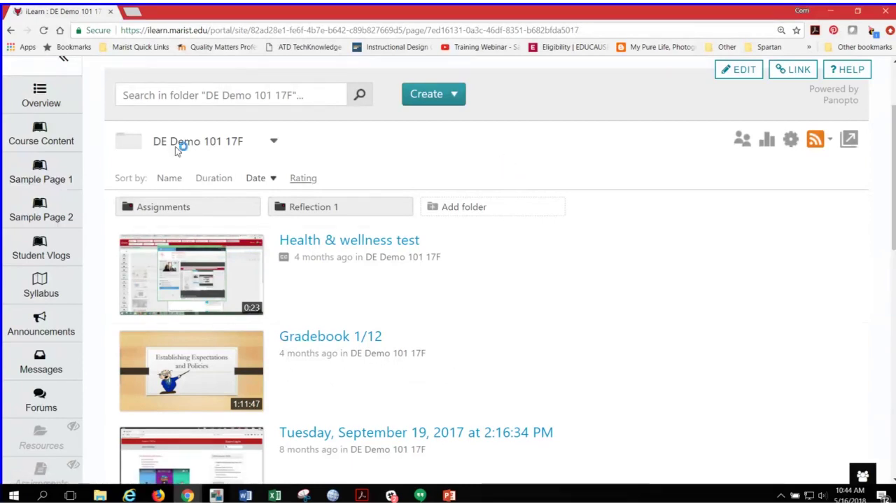
scroll(278, 313, "down", 1)
scroll(279, 312, "down", 2)
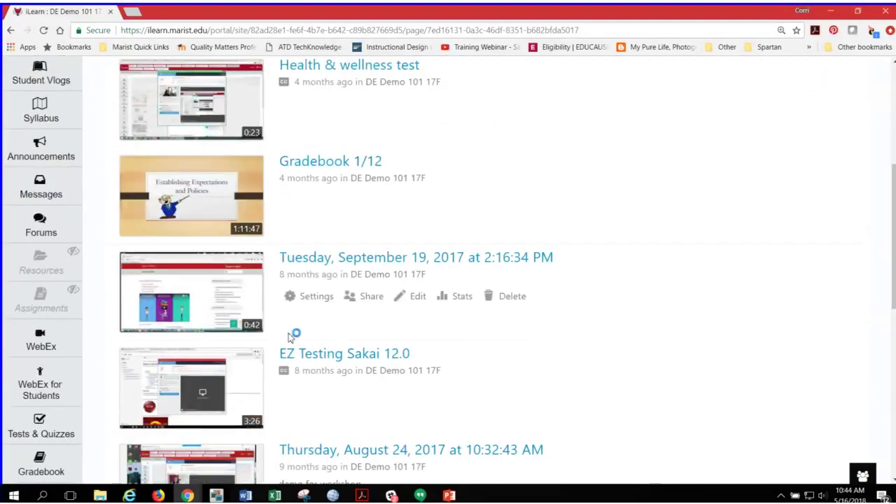
scroll(350, 374, "down", 3)
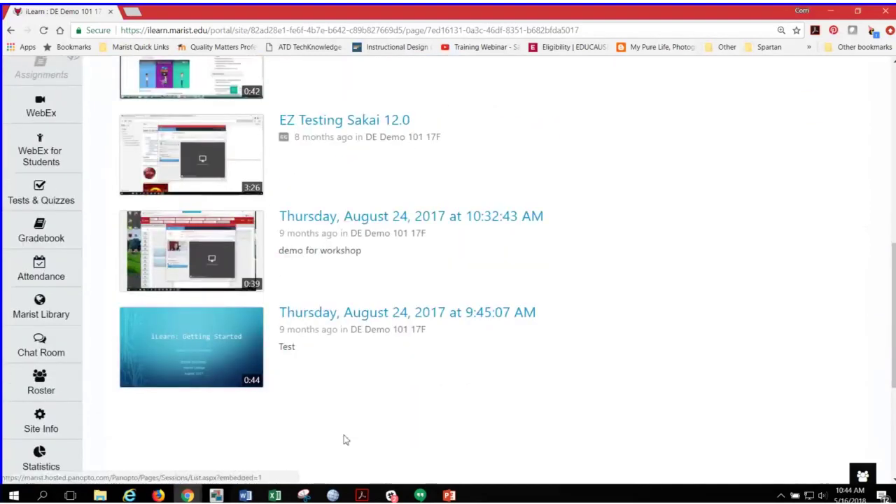
scroll(213, 389, "up", 1)
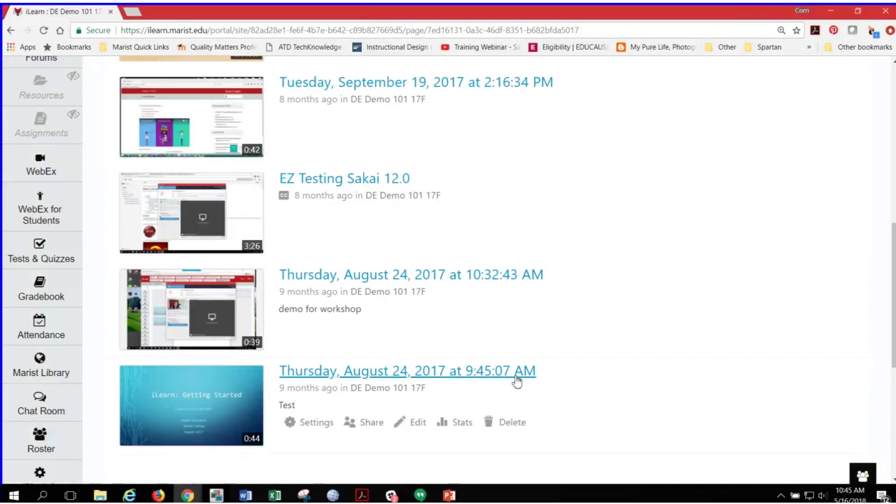
scroll(525, 378, "up", 4)
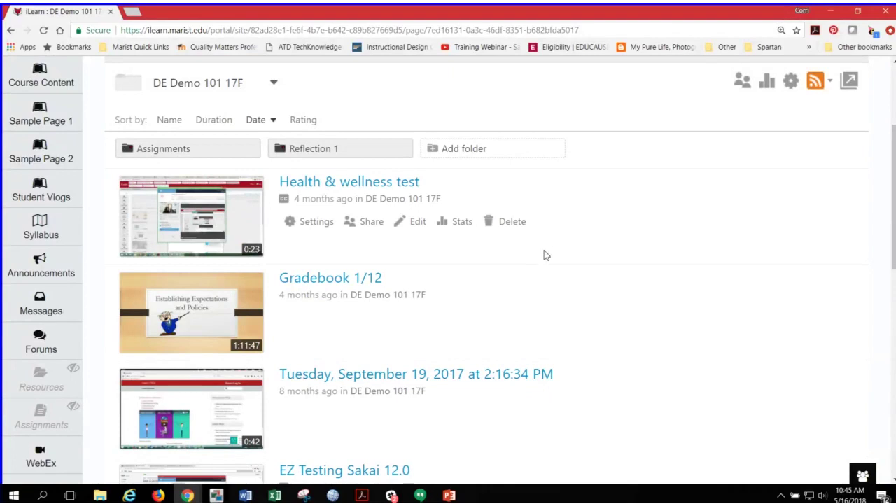
scroll(420, 218, "up", 2)
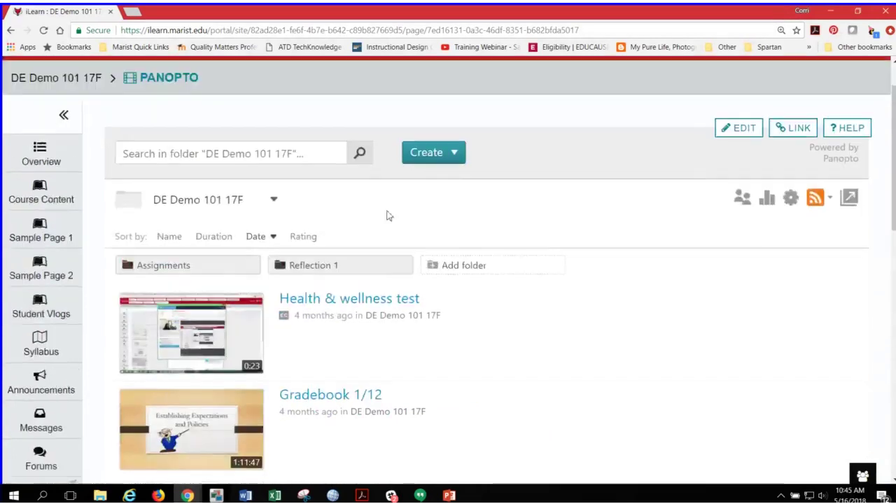
- Choose to record a new session in the DE Demo 101 17F folder and try to launch Panopto
left_click(439, 154)
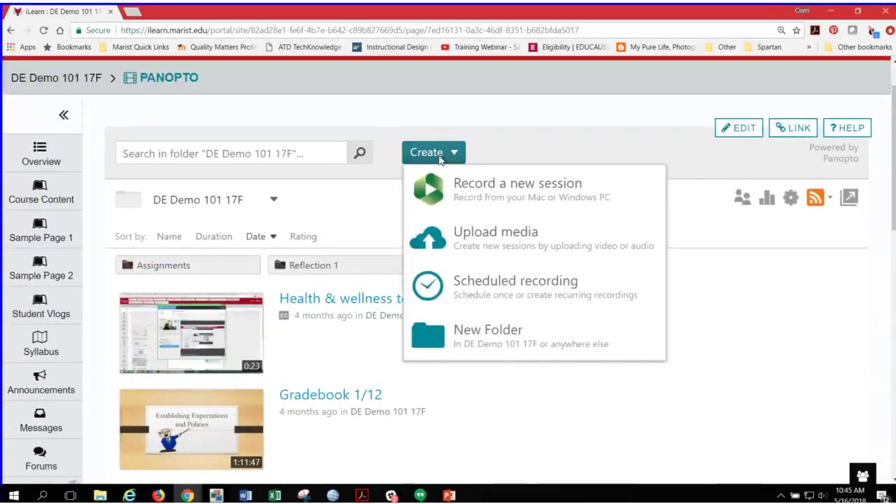
left_click(476, 194)
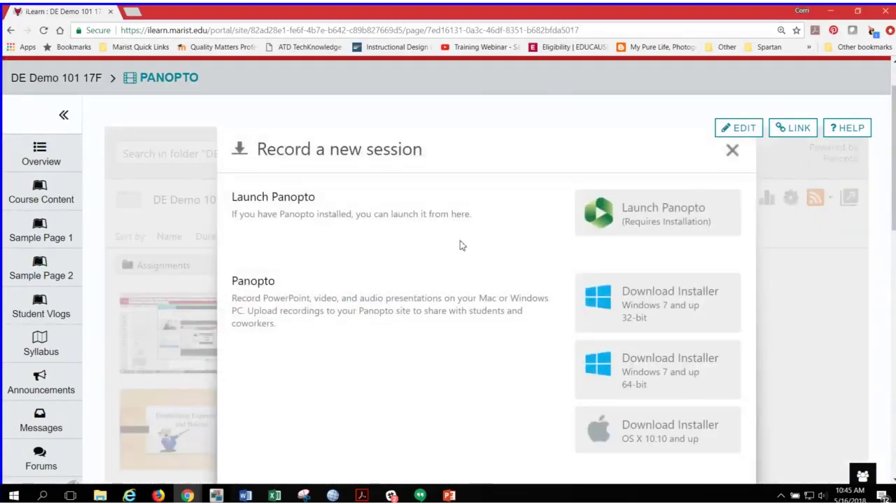
left_click(639, 213)
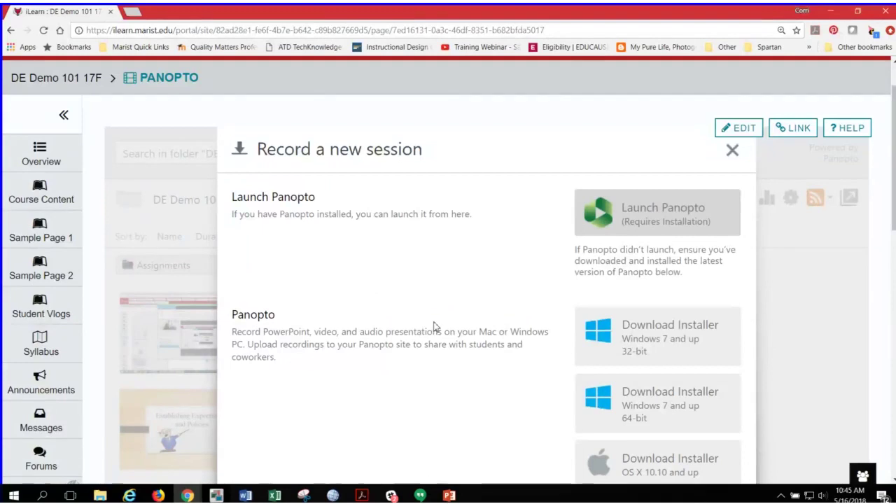
- Review the recorder download options and download the 32-bit Panopto installer for Windows 7 and up
scroll(434, 326, "down", 2)
scroll(448, 366, "up", 3)
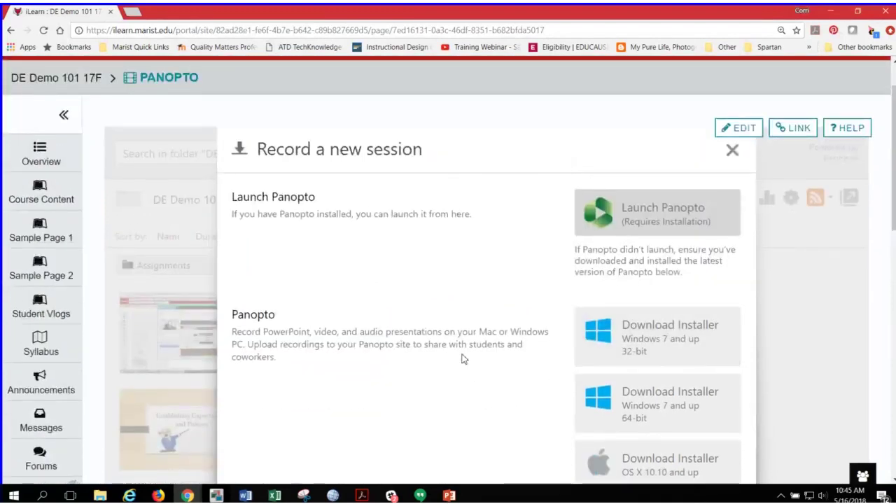
scroll(464, 360, "down", 3)
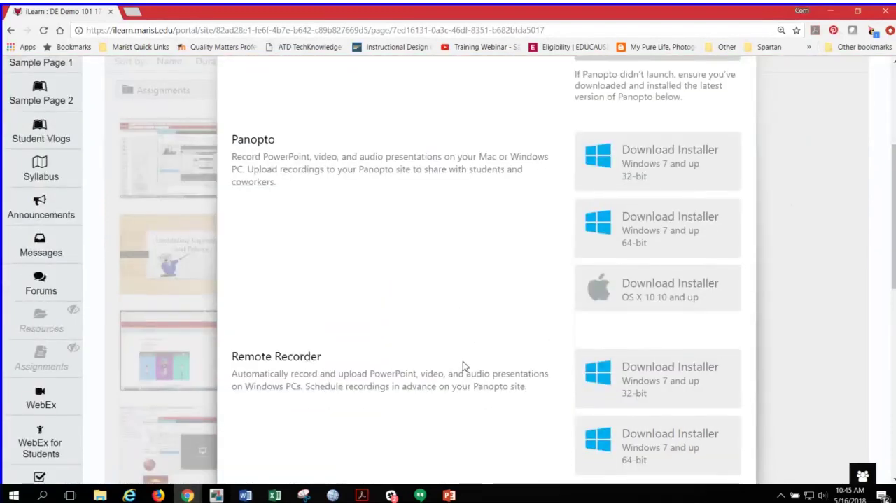
scroll(462, 367, "down", 1)
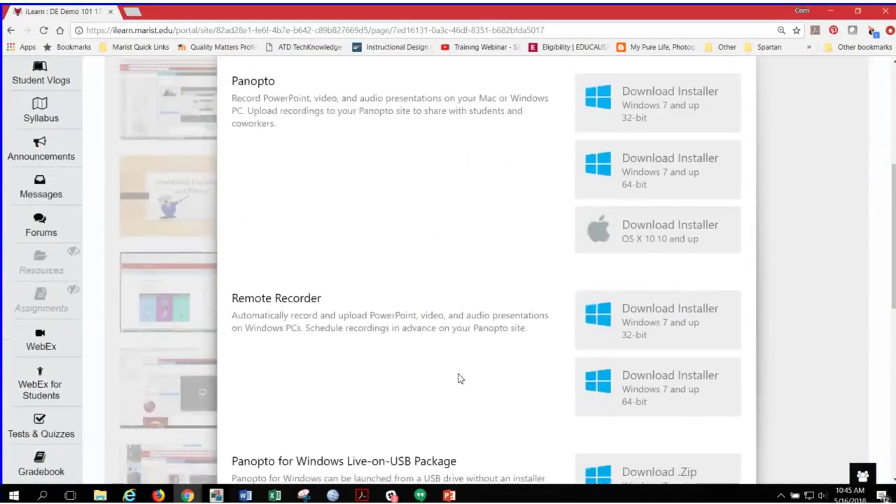
scroll(459, 378, "down", 1)
scroll(459, 378, "up", 3)
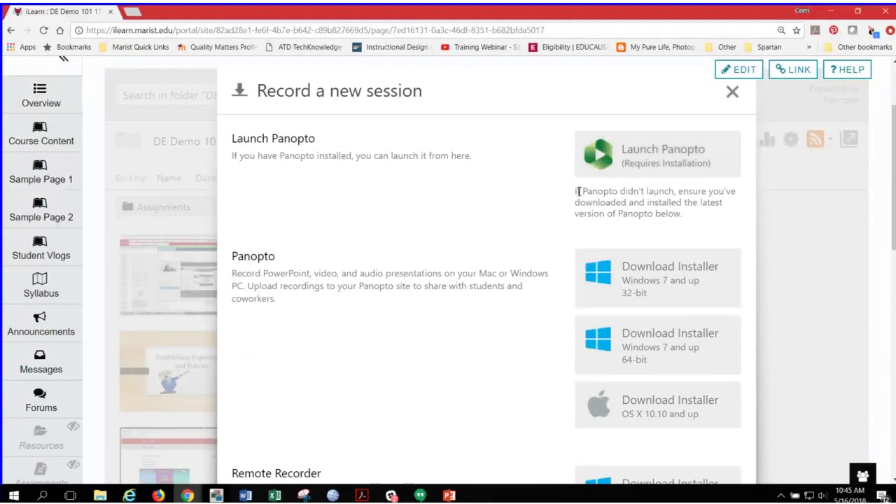
left_click_drag(578, 190, 702, 203)
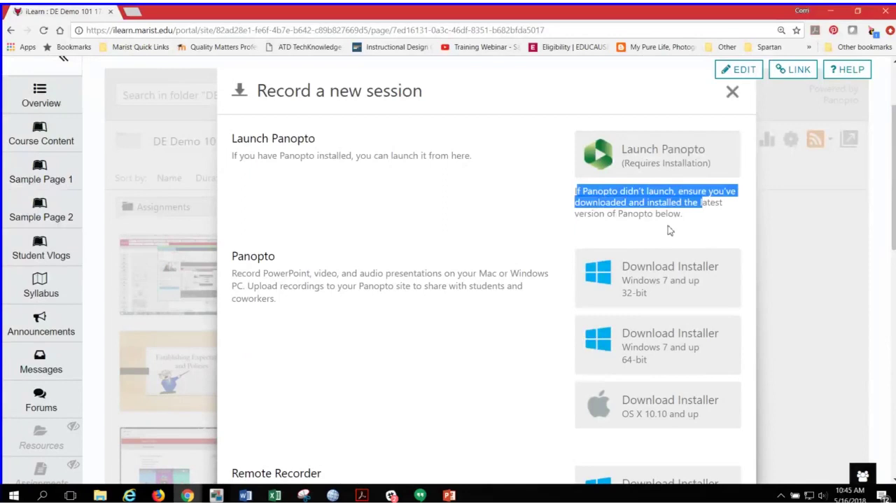
left_click(659, 280)
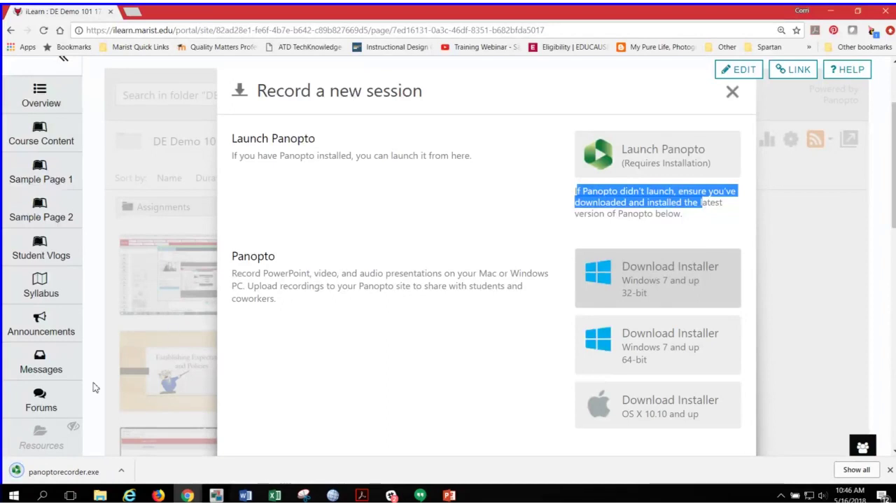
- Run the downloaded panoptorecorder.exe and install Panopto (32-bit) with the default folders and web server
left_click(58, 473)
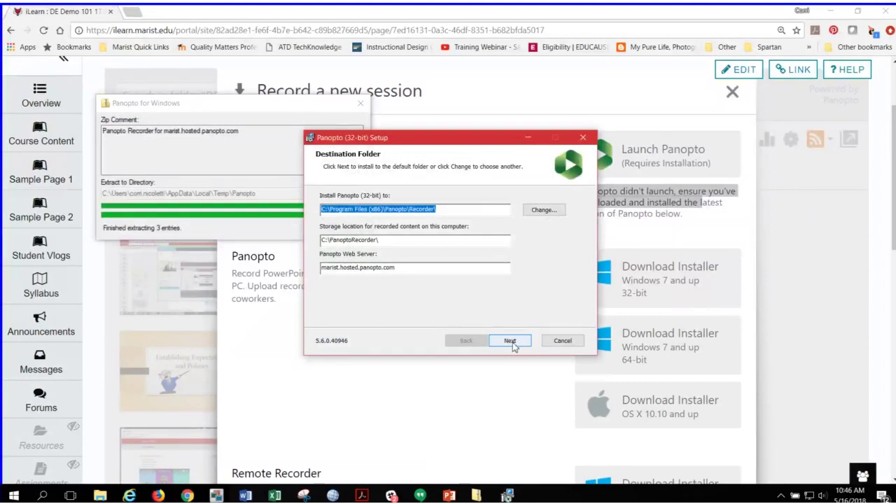
left_click(511, 342)
left_click(512, 342)
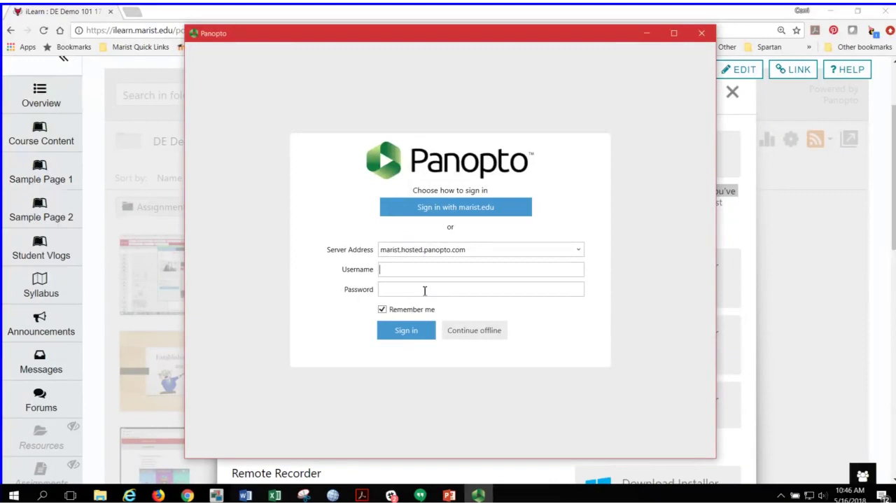
- View the marist.edu sign-in page in the Panopto recorder and close its window without signing in
left_click(441, 209)
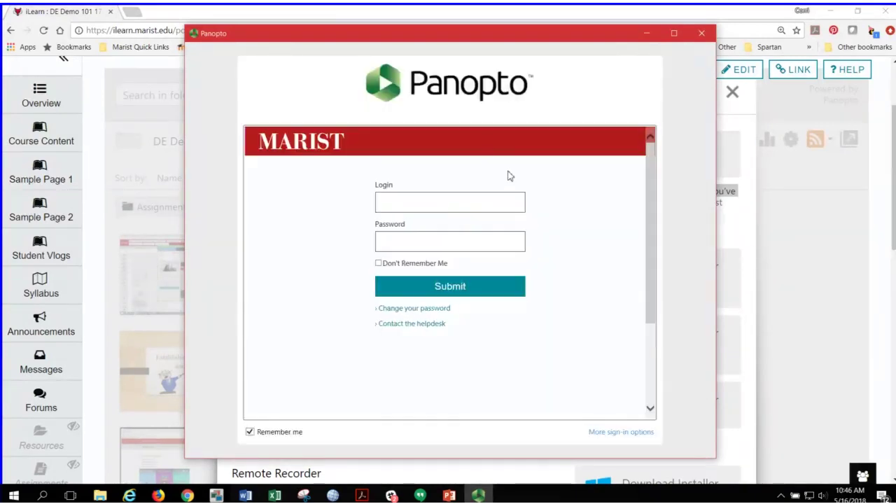
left_click(701, 34)
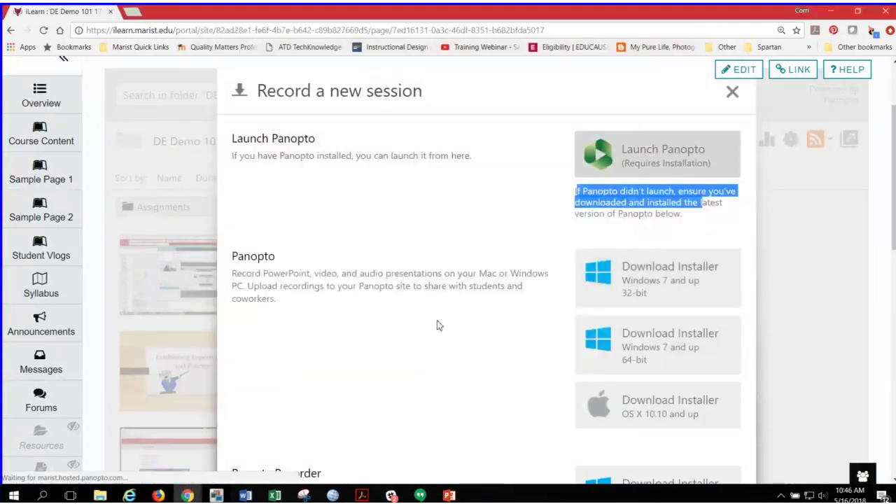
- Launch the installed Panopto recorder from the new session dialog and allow the browser to open it
left_click(579, 171)
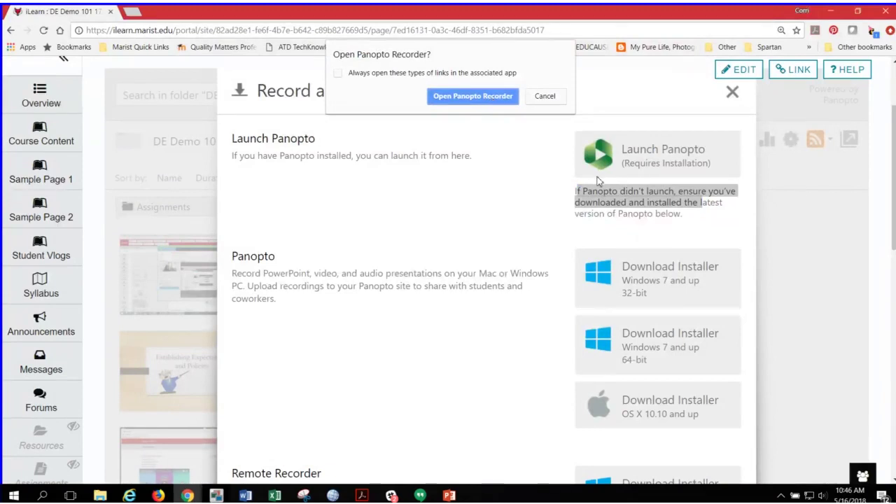
left_click(470, 98)
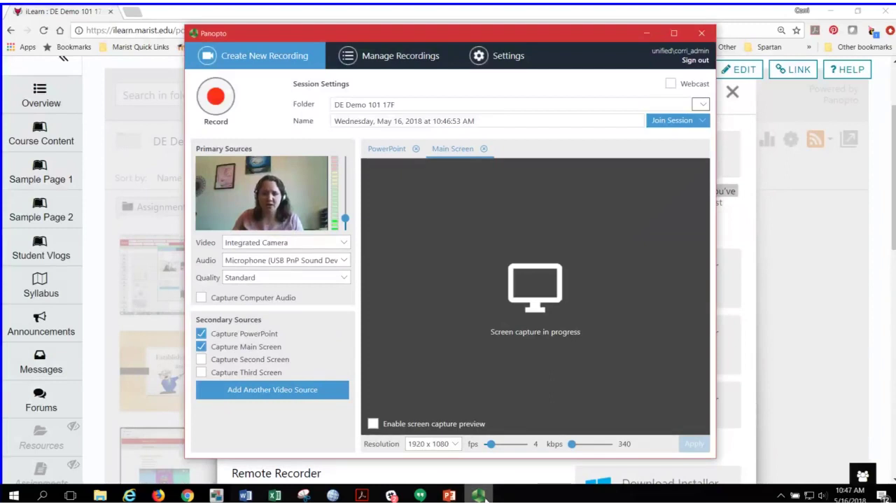
mouse_move(484, 498)
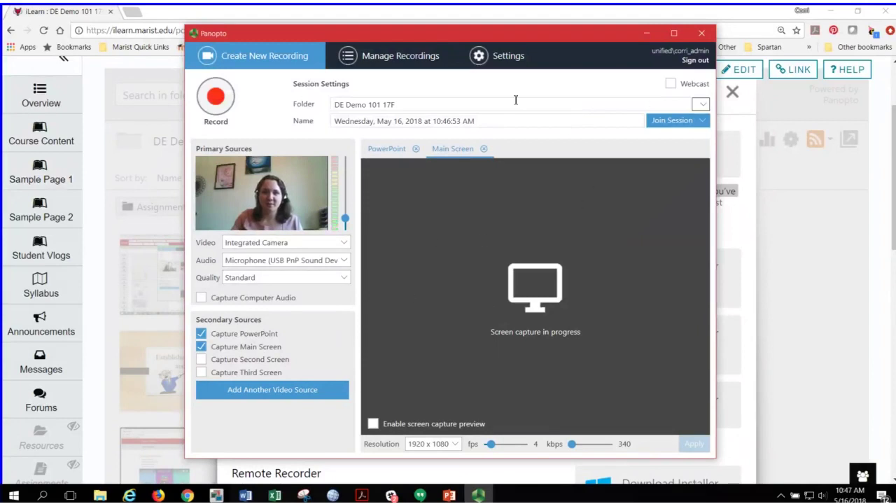
- Review the basic and advanced settings of the Panopto recorder
left_click(504, 58)
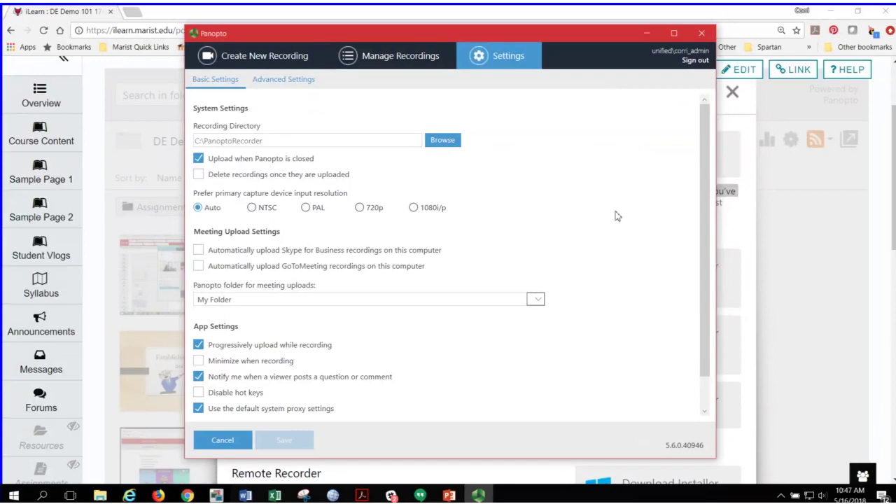
scroll(616, 217, "down", 1)
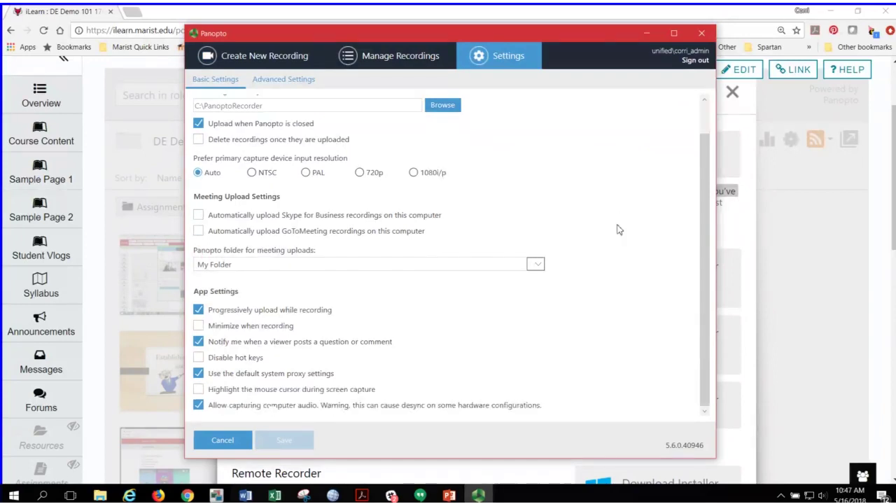
scroll(612, 265, "up", 1)
left_click(297, 81)
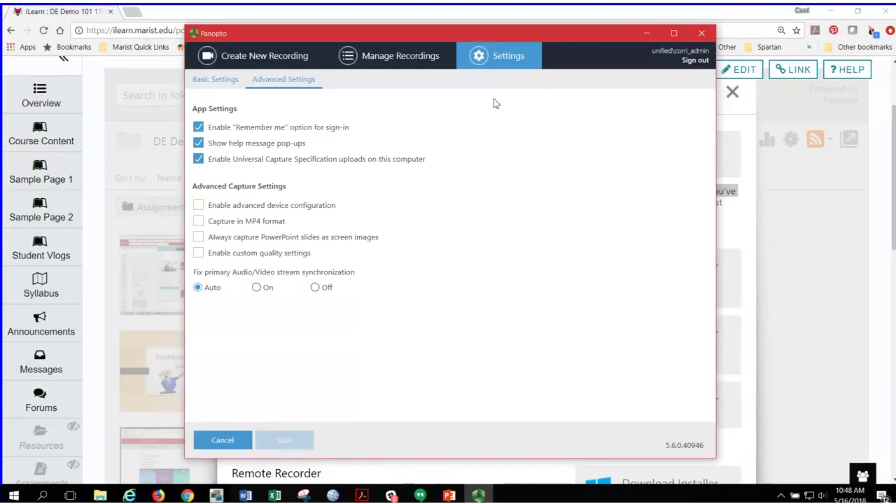
- Return to creating a new recording, exclude the main screen from the secondary capture sources and include it again
left_click(248, 62)
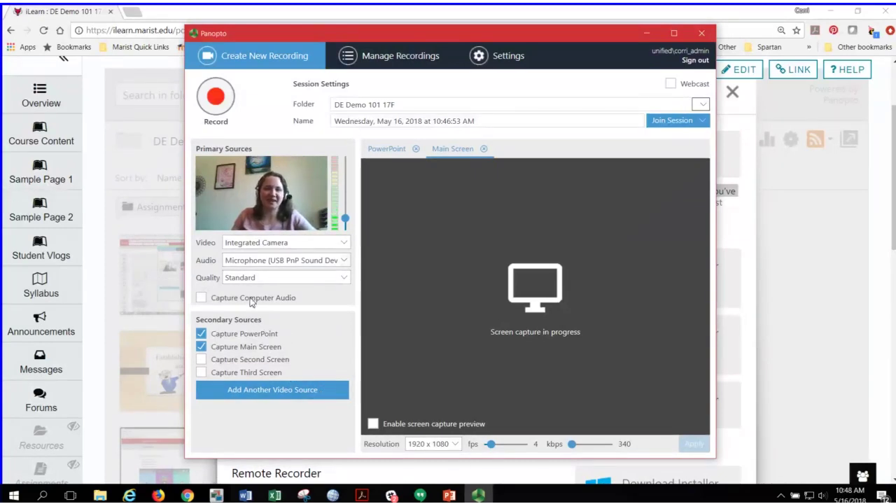
left_click(201, 346)
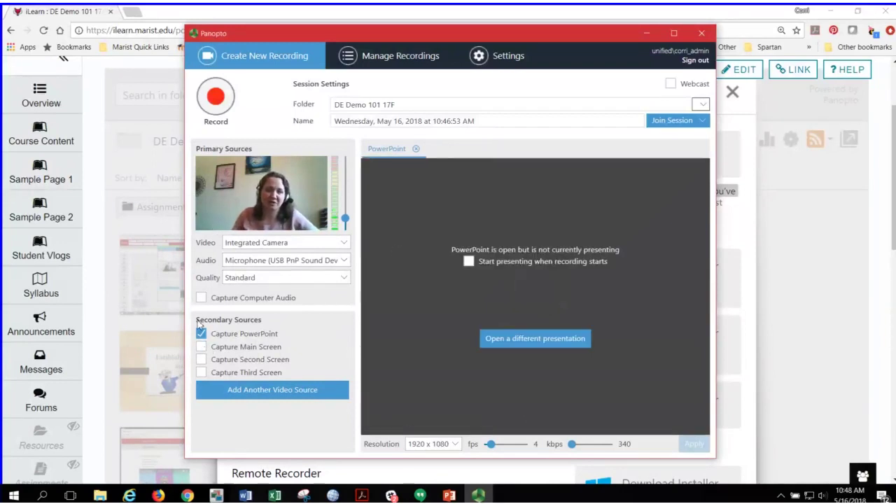
left_click(200, 346)
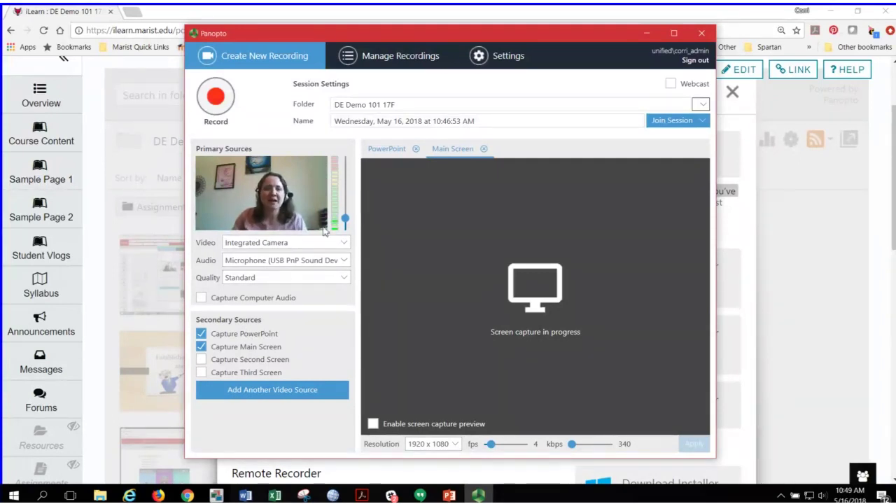
- View the recordings stored on this computer, and close the Panopto recorder and the new session dialog
left_click(406, 66)
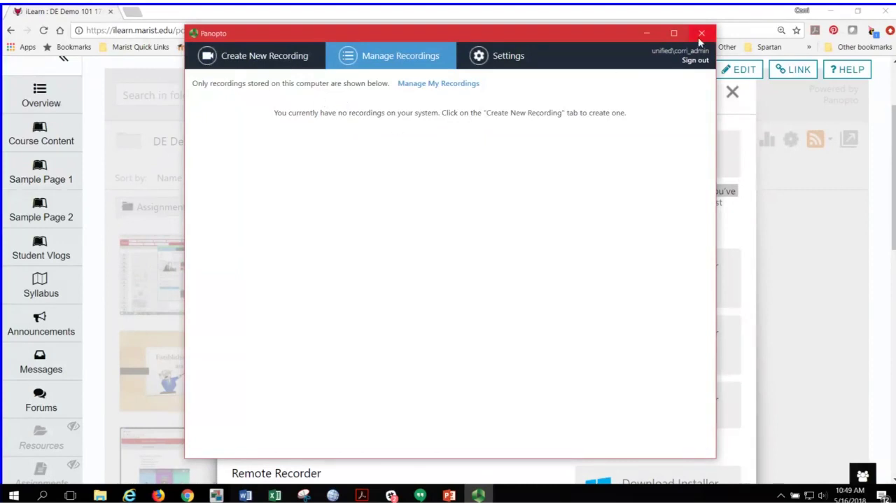
left_click(245, 59)
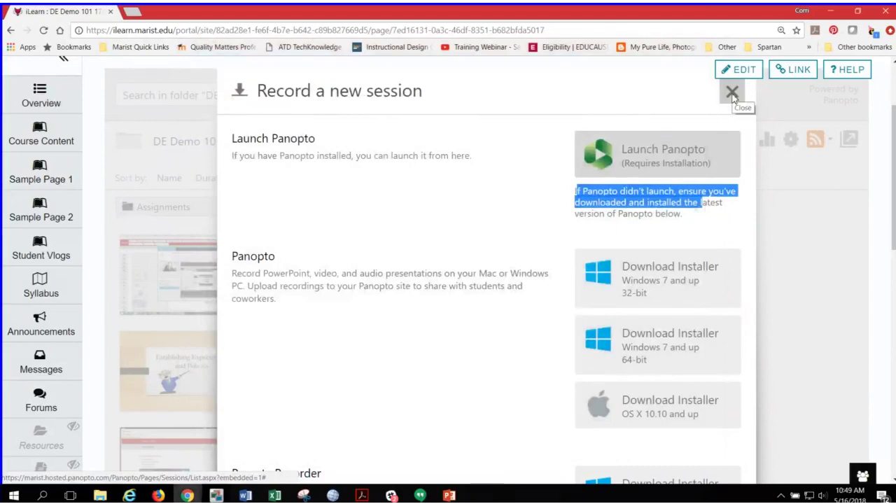
left_click(732, 93)
- Open the sharing options of the Gradebook 1/12 session and select its viewer link
scroll(443, 259, "down", 2)
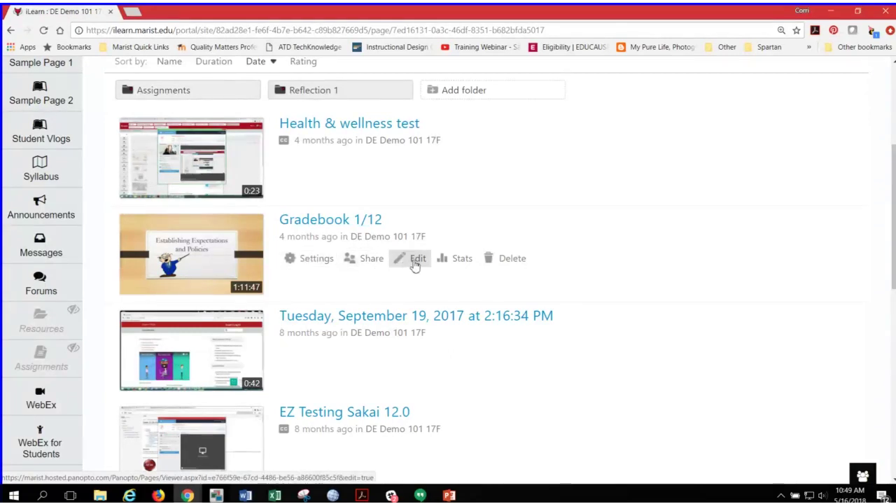
left_click(369, 259)
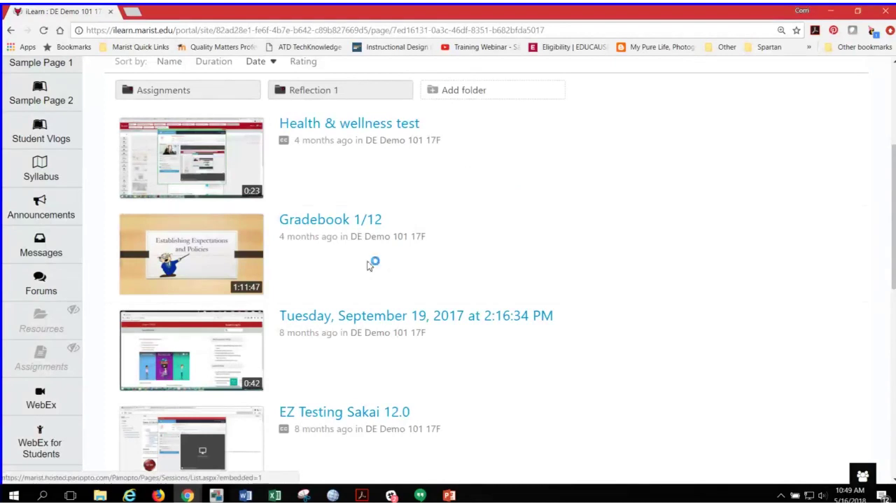
scroll(368, 261, "up", 2)
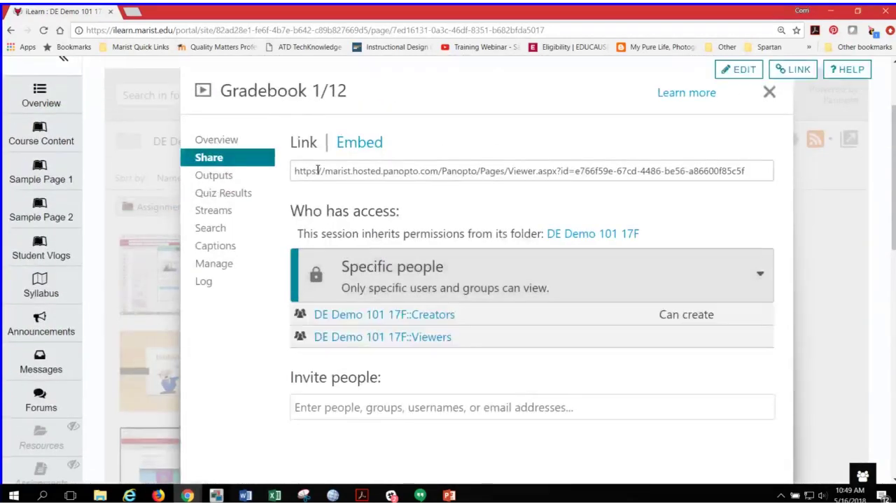
left_click(402, 173)
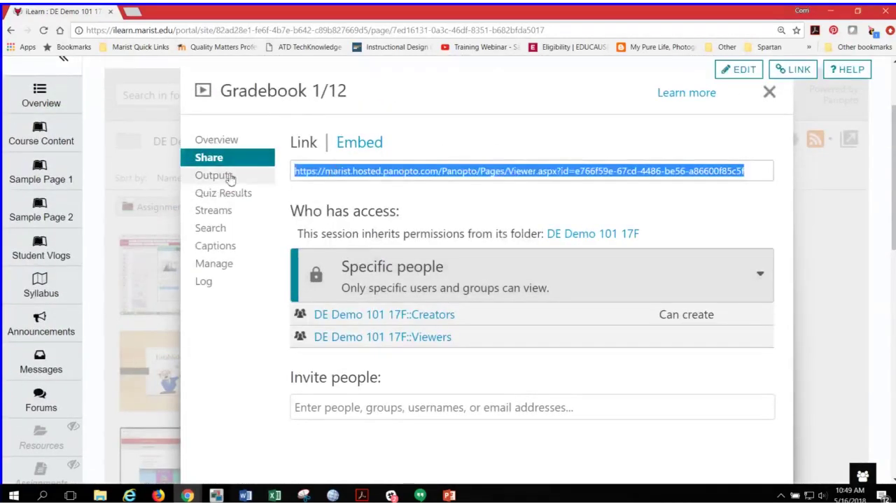
- View the quiz results and the overview of the Gradebook 1/12 session and close its settings
left_click(229, 195)
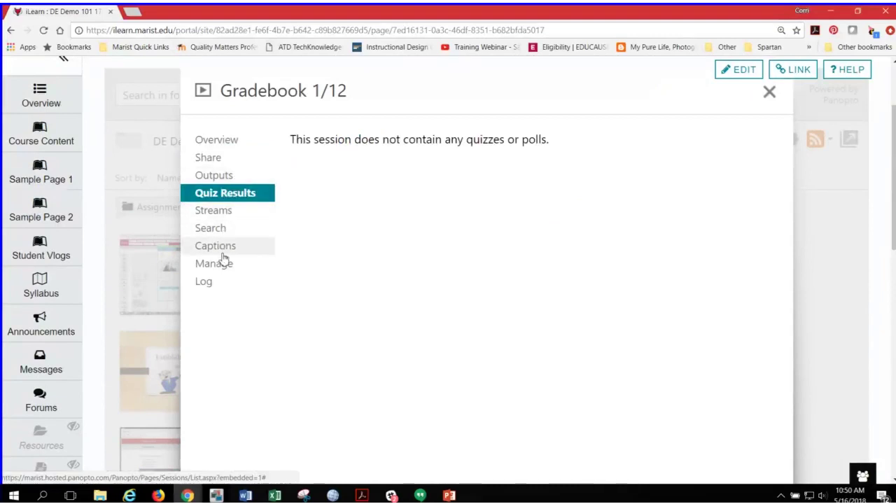
left_click(222, 142)
scroll(266, 147, "down", 1)
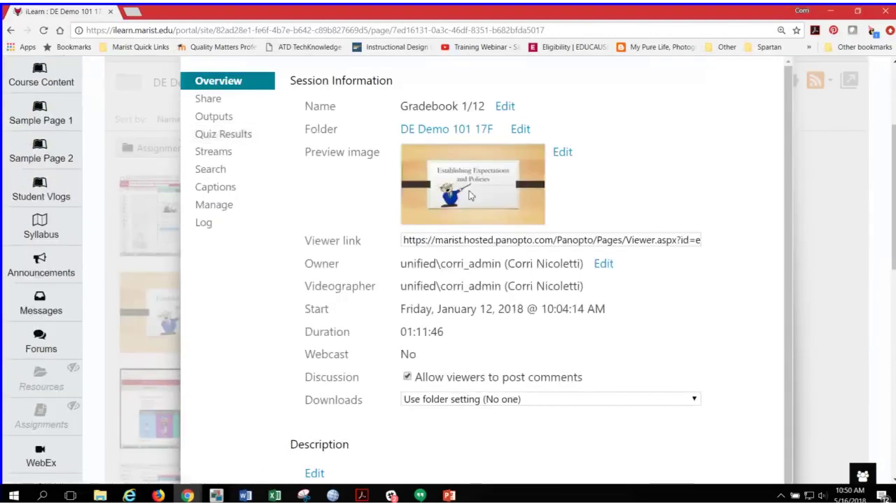
scroll(772, 112, "up", 1)
left_click(770, 93)
- Check the overview and quiz results in the Health & wellness test session's settings and close them
scroll(483, 280, "down", 1)
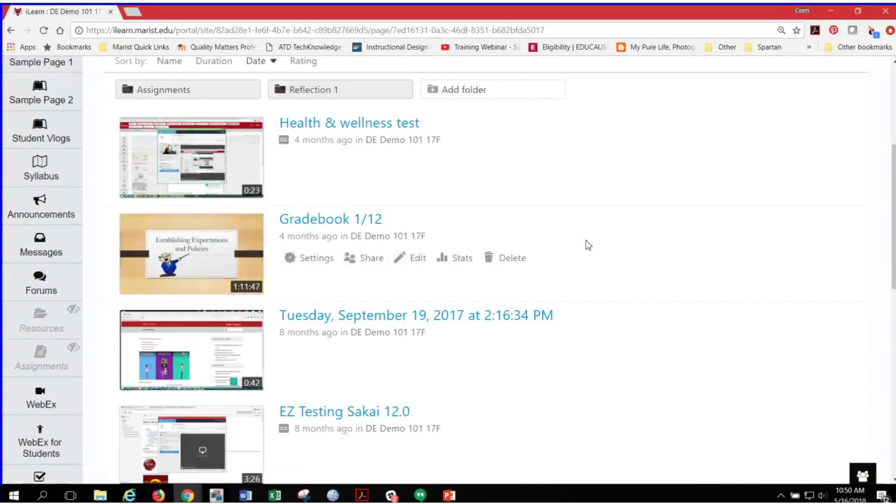
scroll(367, 238, "up", 1)
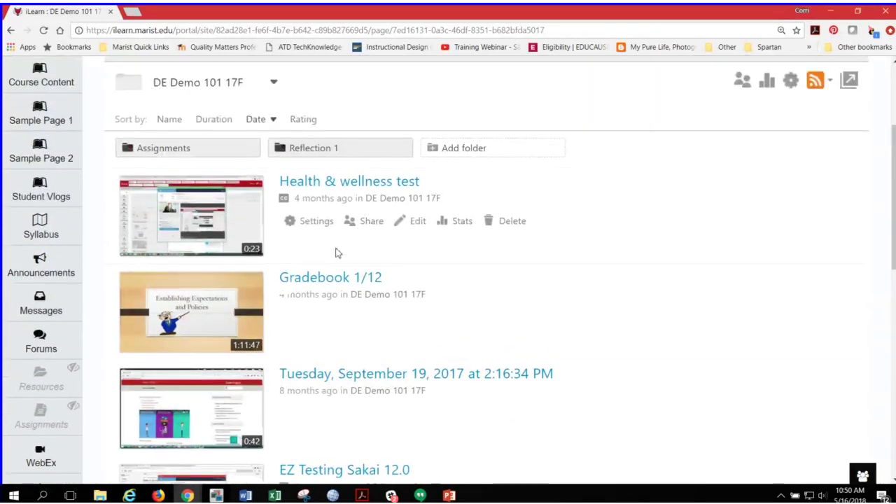
left_click(305, 224)
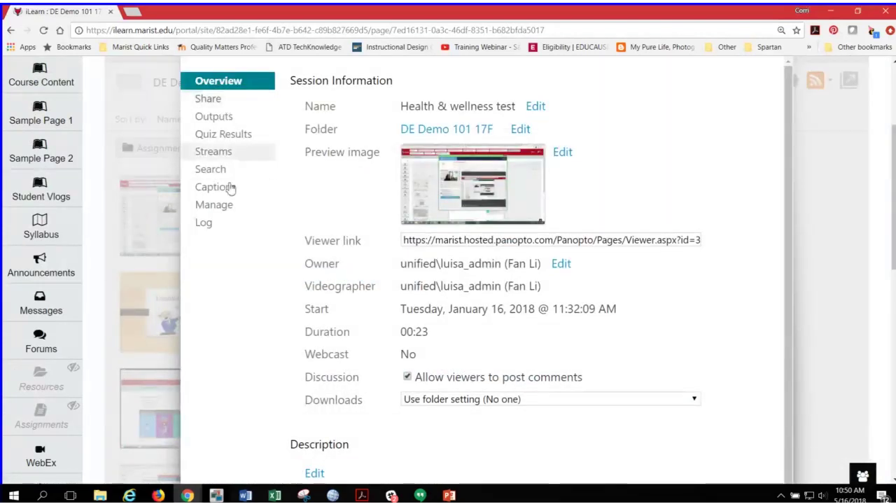
left_click(217, 140)
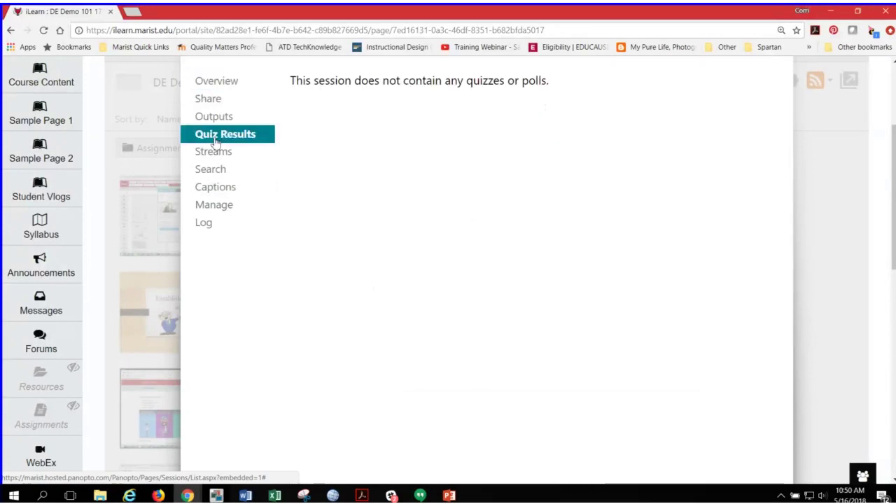
scroll(506, 266, "up", 1)
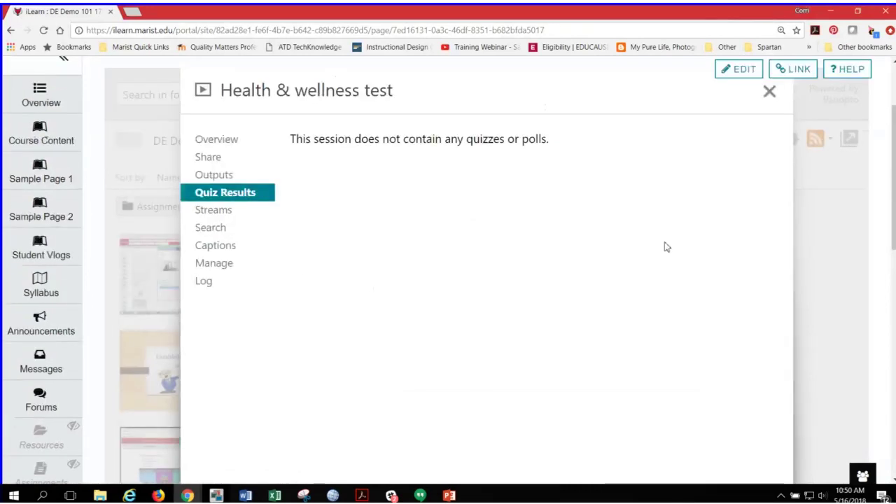
left_click(768, 91)
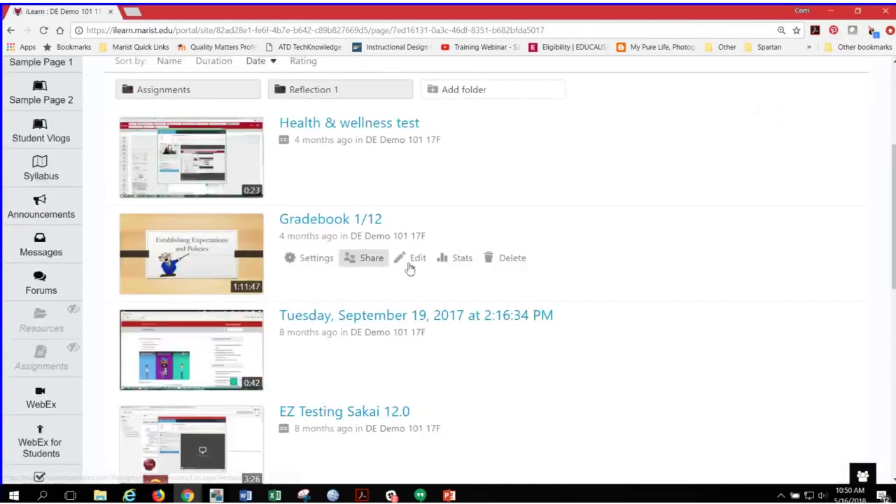
- Review the viewing statistics of the Gradebook 1/12 session and close them
left_click(462, 264)
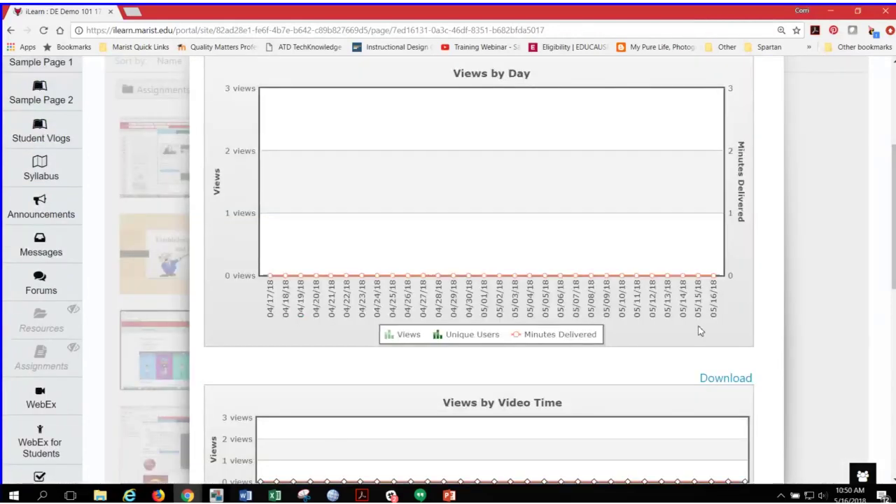
scroll(698, 312, "down", 1)
scroll(698, 308, "up", 1)
scroll(712, 320, "up", 1)
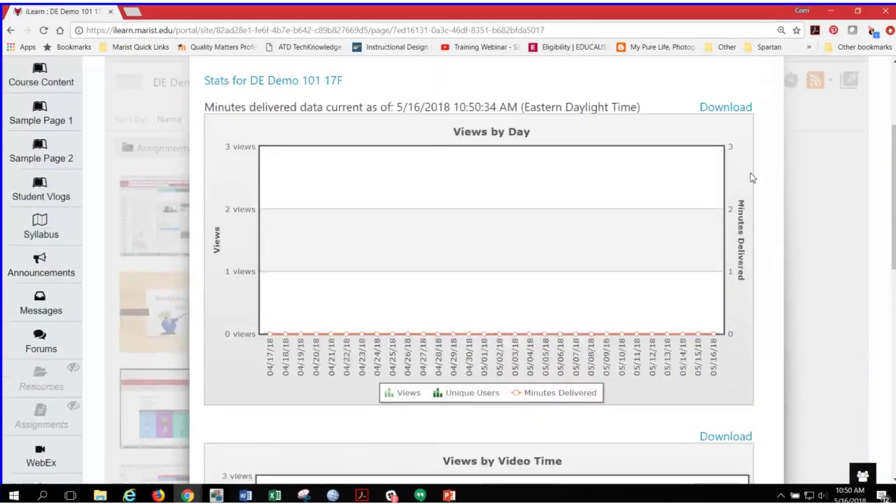
scroll(748, 196, "down", 5)
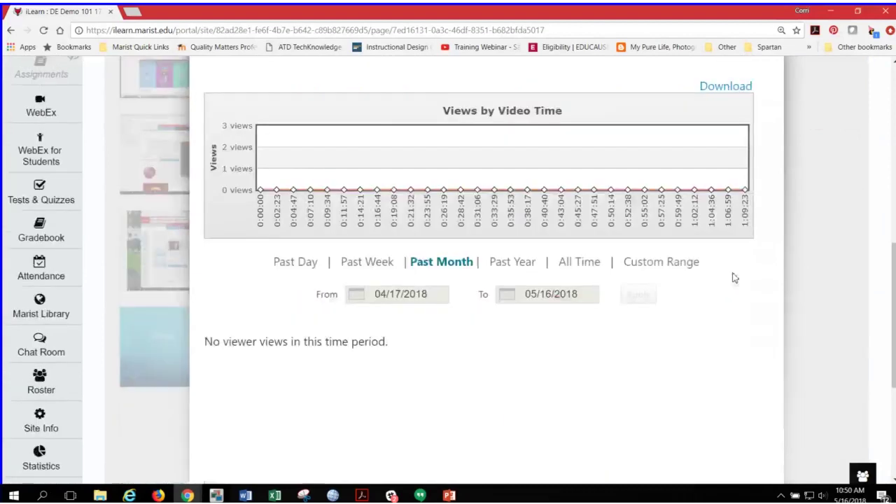
scroll(759, 119, "up", 6)
left_click(759, 91)
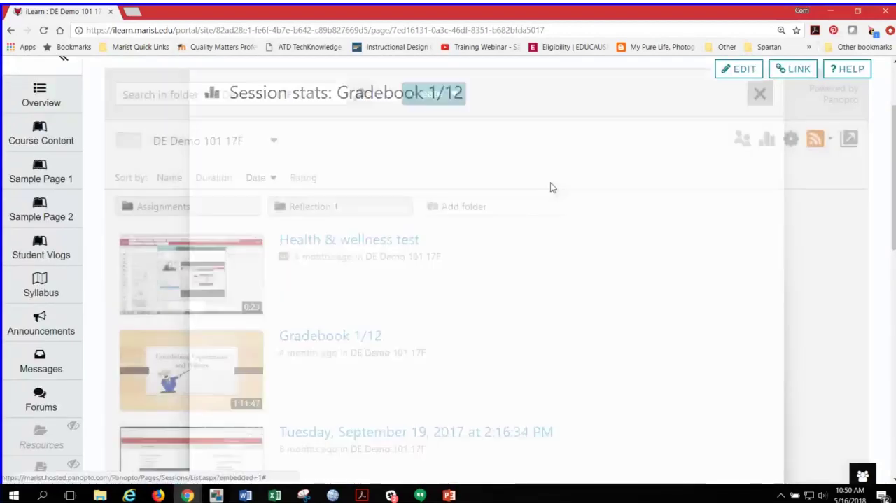
- Examine views by day, views by video time and the viewer list in the stats of the Thursday, August 24, 2017 at 9:45:07 AM session
scroll(540, 218, "down", 4)
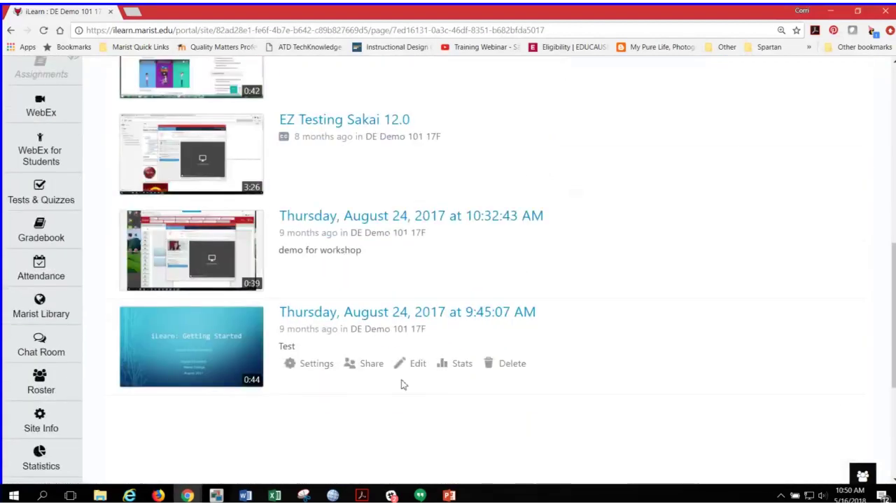
left_click(452, 371)
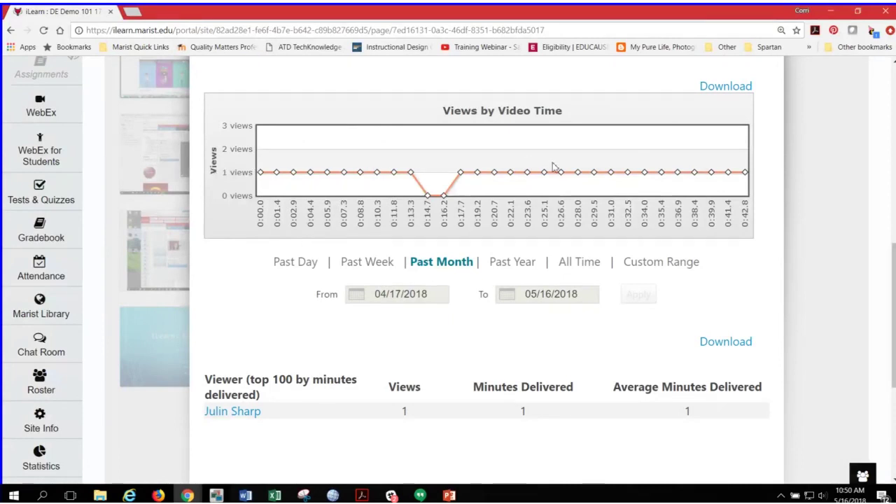
scroll(626, 256, "down", 2)
scroll(610, 254, "up", 6)
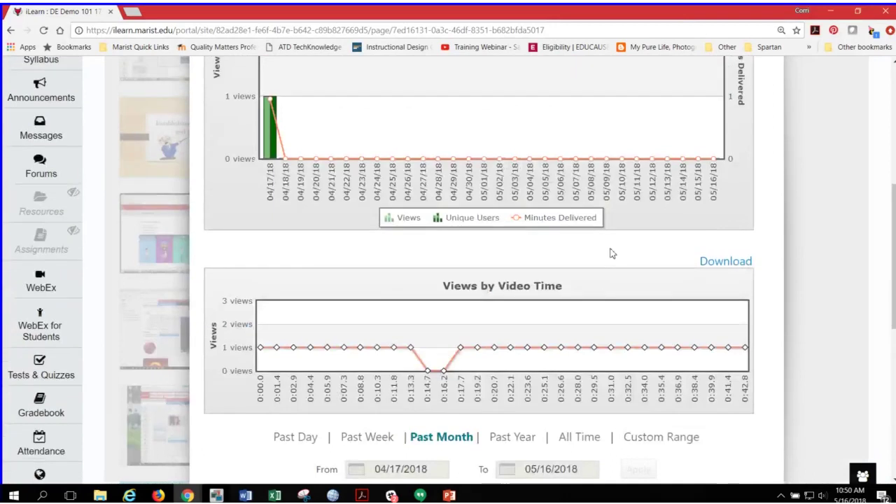
scroll(252, 301, "down", 2)
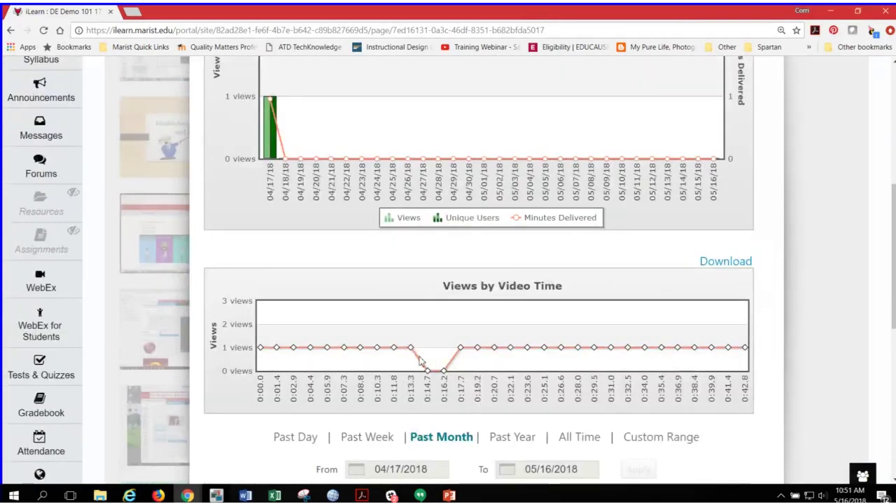
mouse_move(444, 377)
scroll(443, 378, "up", 3)
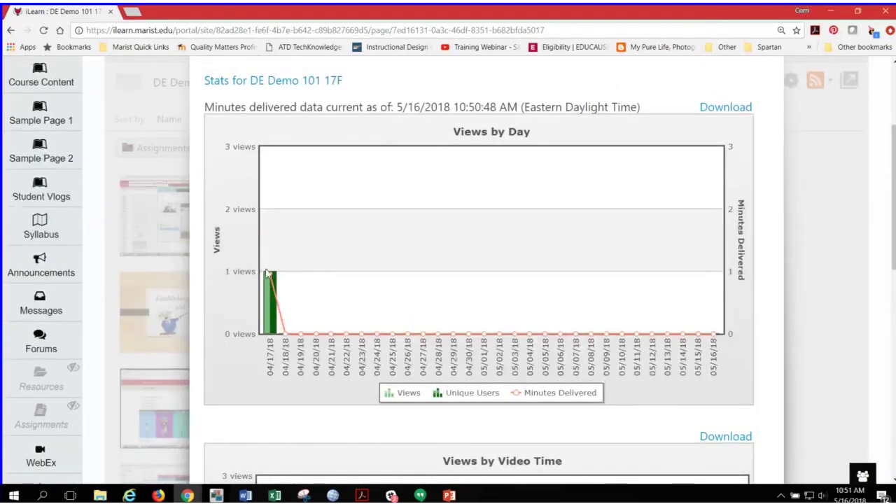
mouse_move(272, 282)
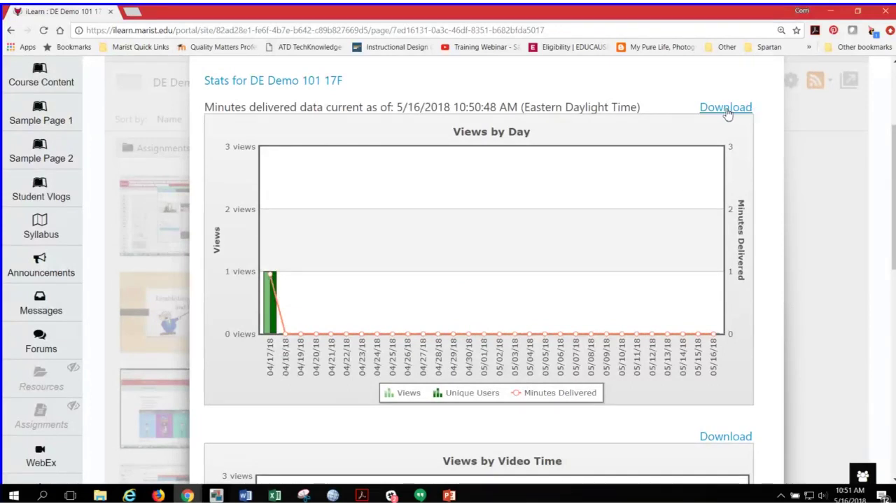
scroll(668, 248, "down", 10)
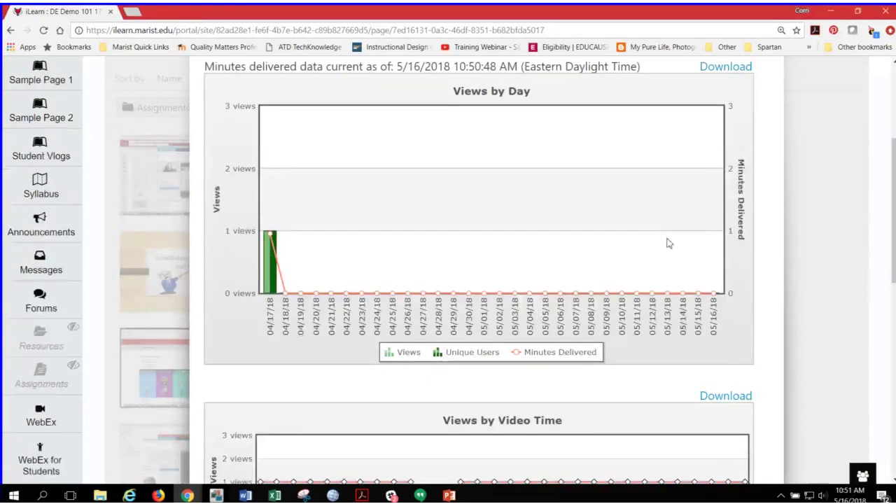
scroll(679, 270, "up", 12)
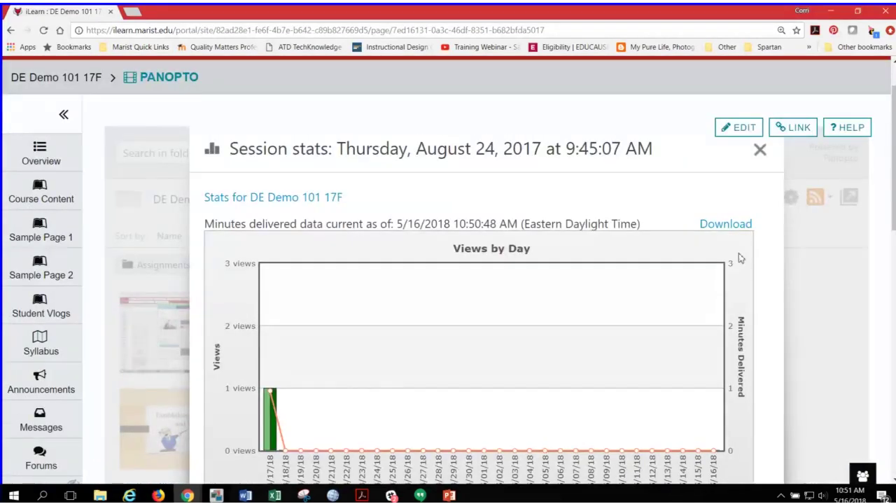
- Close the session stats and launch the Panopto recorder for a new session in the DE Demo 101 17F folder
left_click(759, 150)
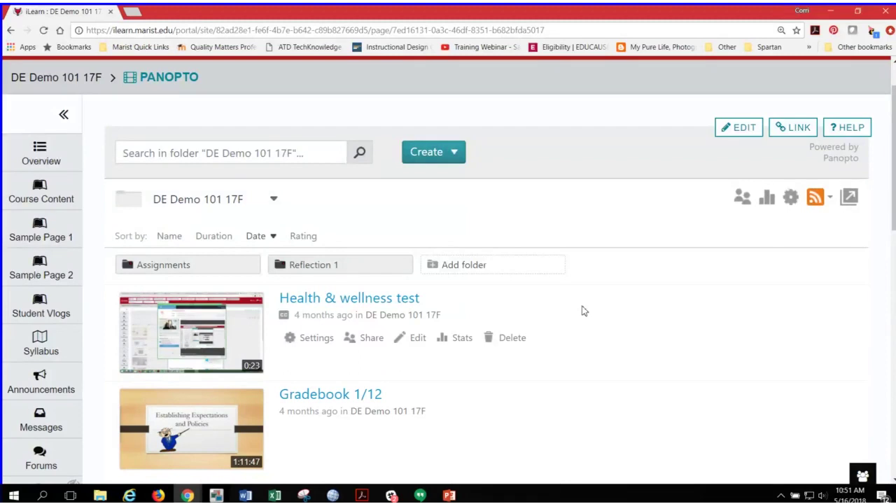
left_click(437, 161)
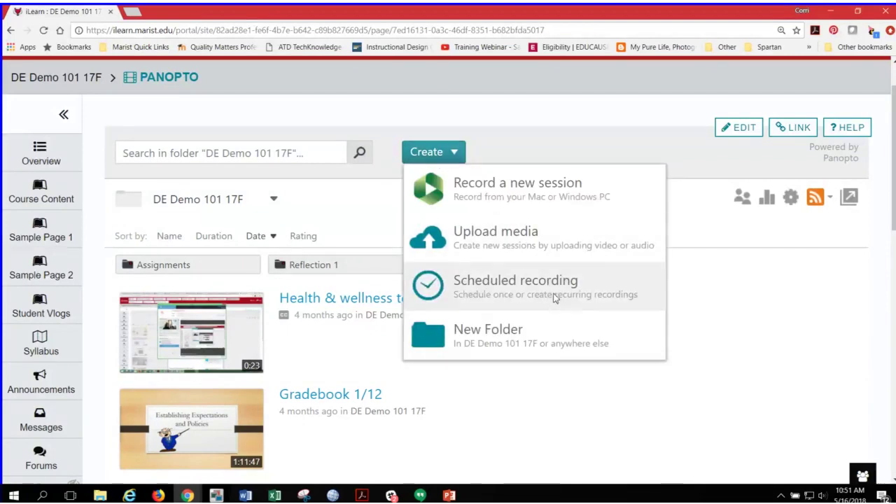
left_click(546, 200)
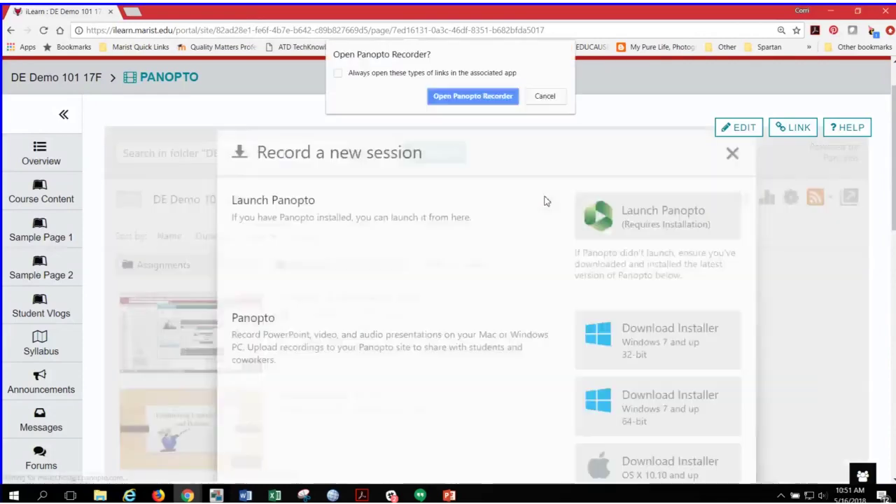
left_click(470, 97)
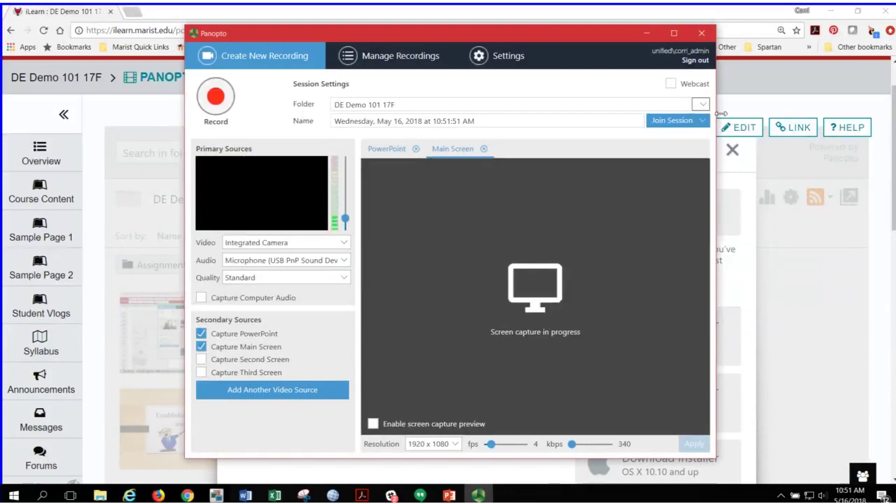
- Enable the Webcast option for the new recording, and close the recorder and the new session dialog
left_click(670, 84)
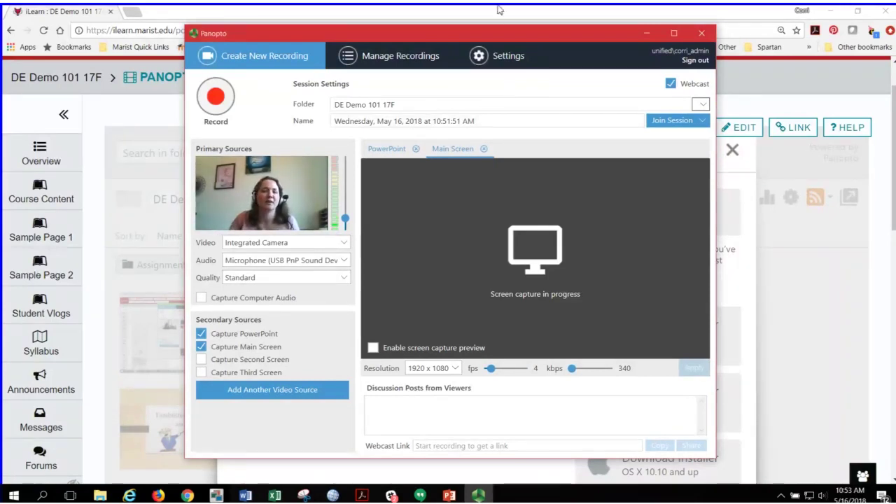
left_click(702, 34)
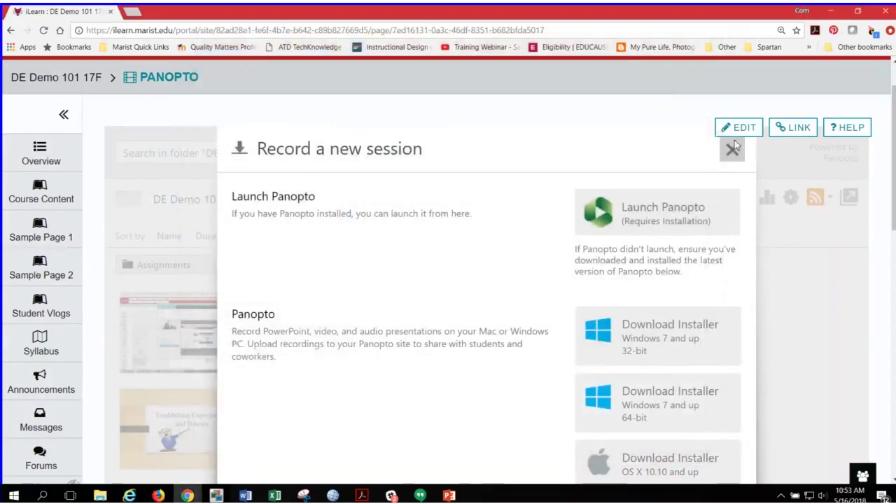
scroll(436, 187, "down", 3)
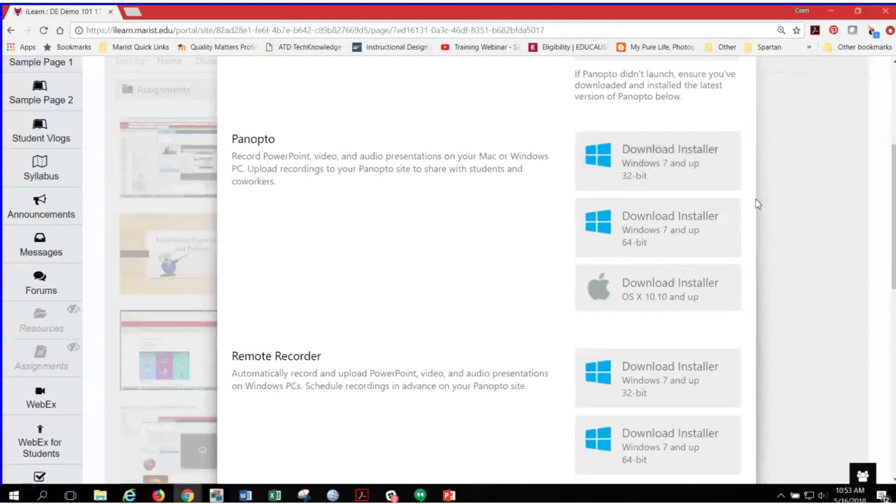
scroll(742, 182, "up", 3)
left_click(732, 149)
- Review the share link, access permissions and invite options of the Health & wellness test session
mouse_move(280, 361)
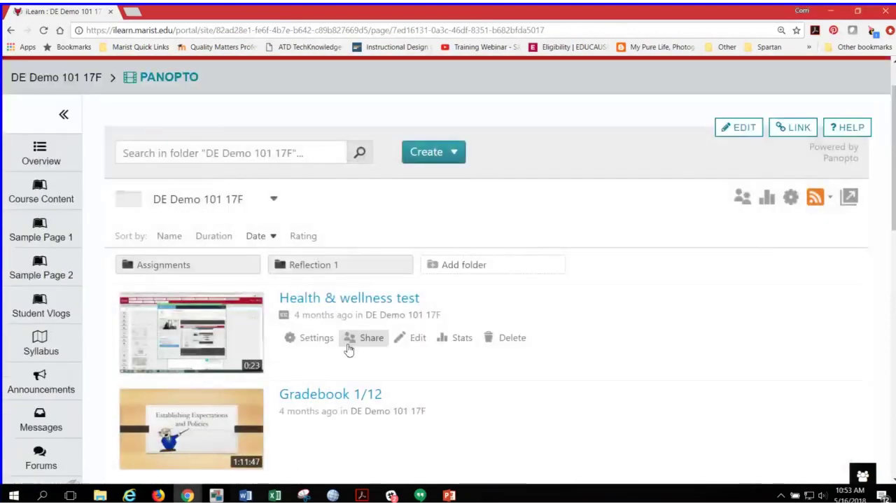
left_click(368, 337)
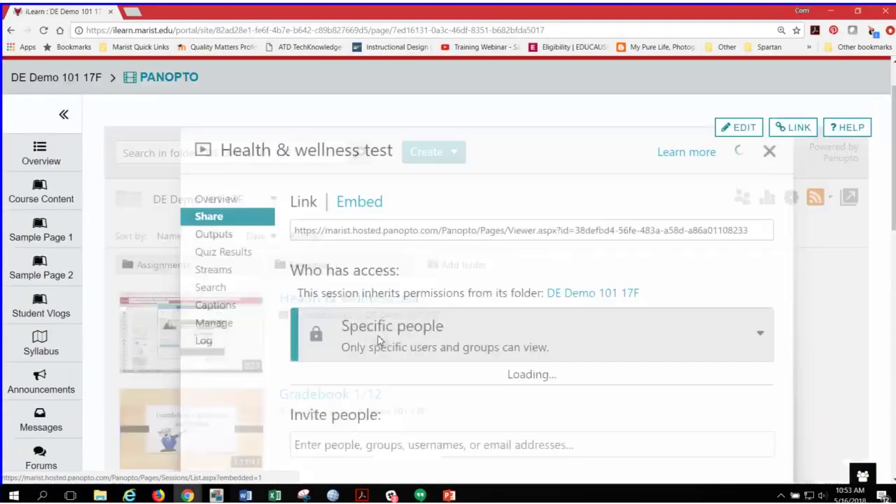
left_click_drag(325, 228, 435, 230)
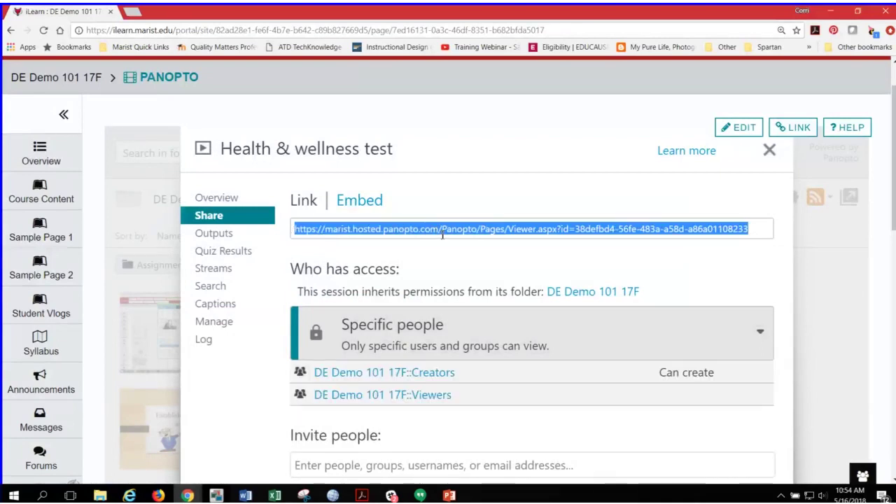
left_click(439, 236)
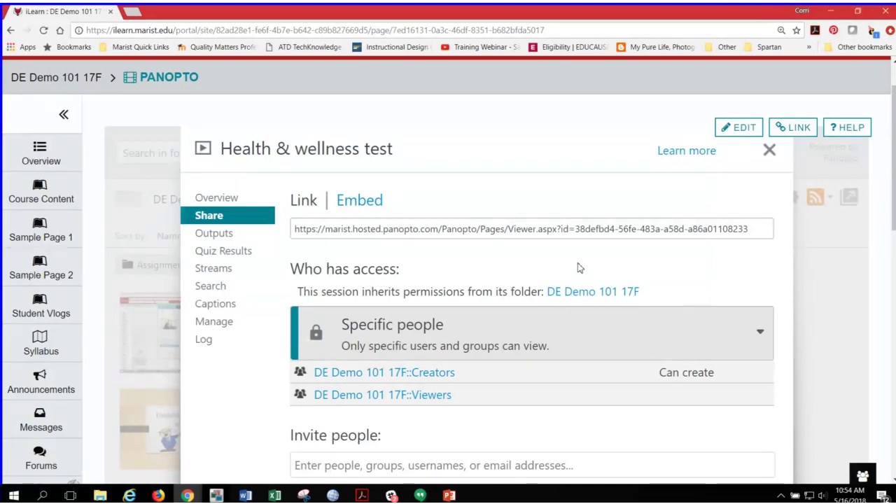
scroll(275, 308, "down", 3)
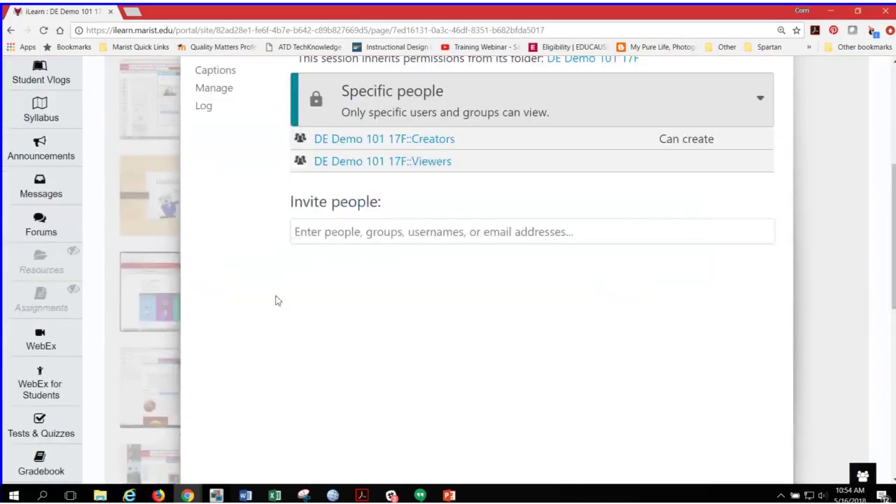
scroll(276, 296, "up", 2)
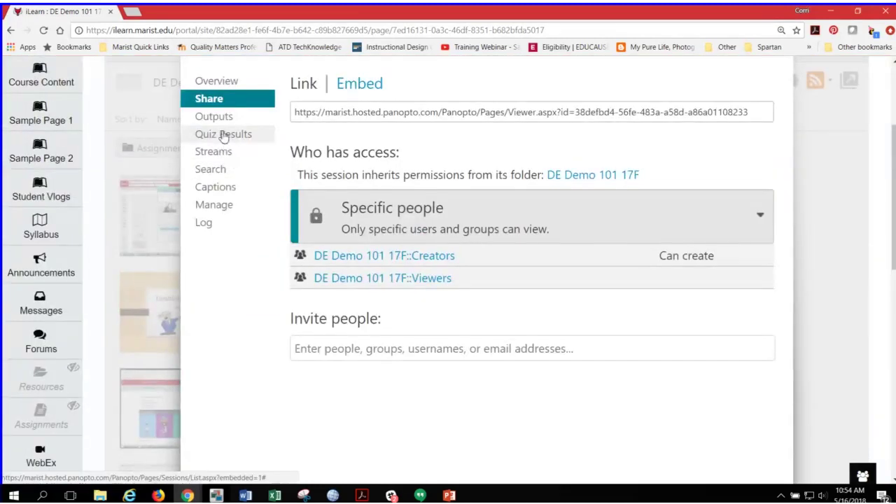
- Review the session information and the management options in the Health & wellness test settings
left_click(224, 82)
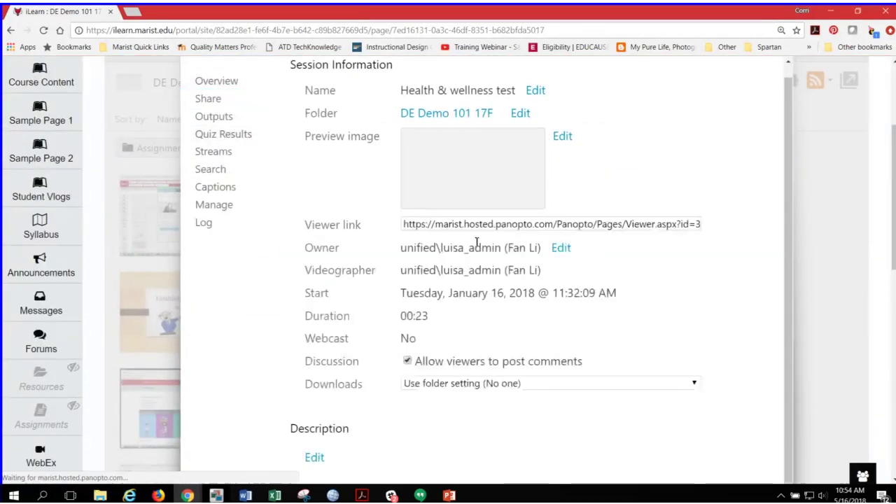
scroll(475, 257, "down", 3)
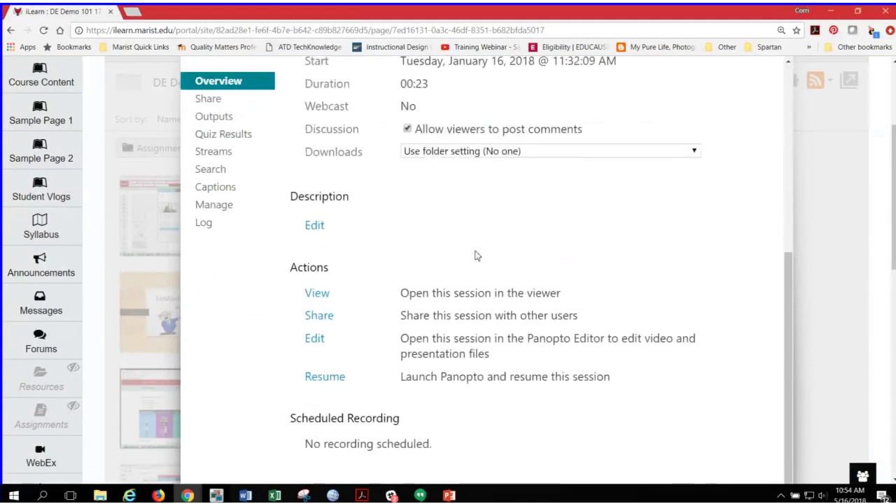
scroll(475, 288, "up", 3)
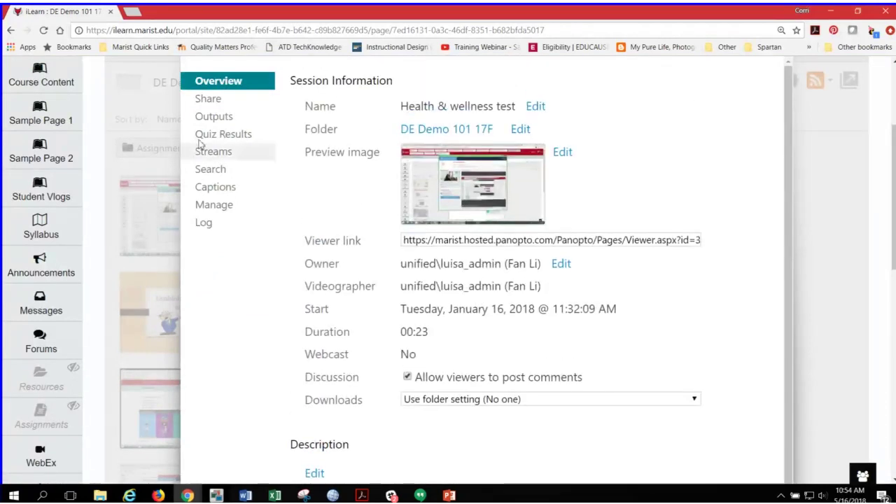
left_click(217, 206)
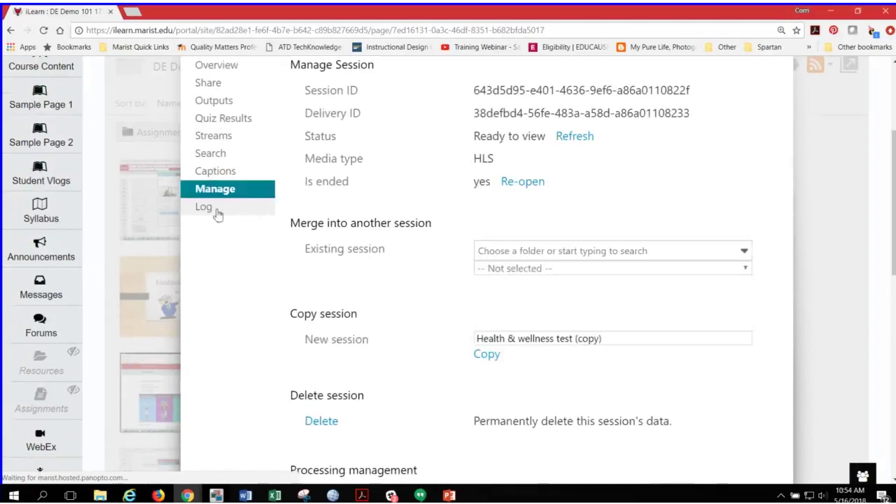
scroll(330, 226, "down", 5)
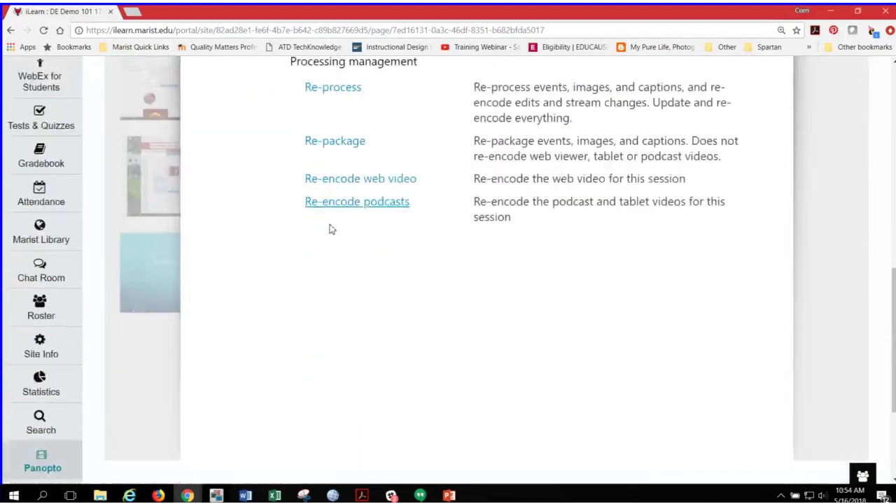
scroll(332, 229, "up", 4)
scroll(331, 229, "up", 2)
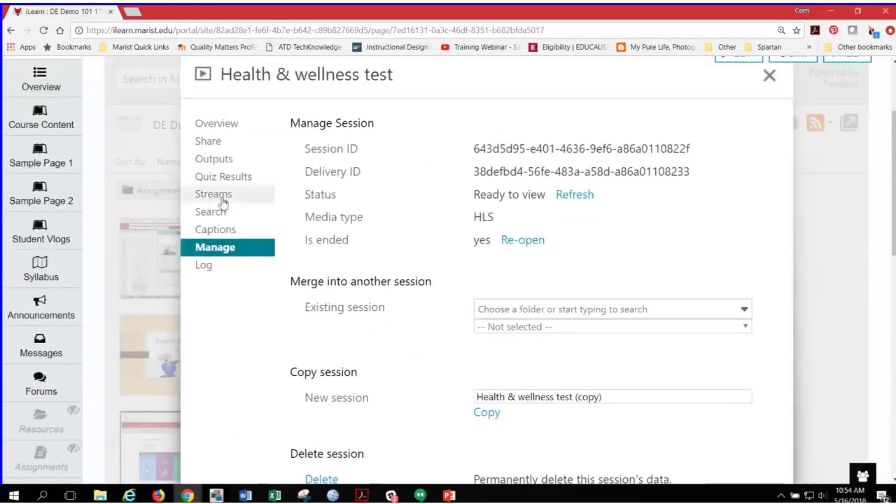
- Check the session's output formats and the available video podcast types, and close its settings
left_click(225, 162)
scroll(546, 233, "down", 1)
scroll(369, 278, "down", 5)
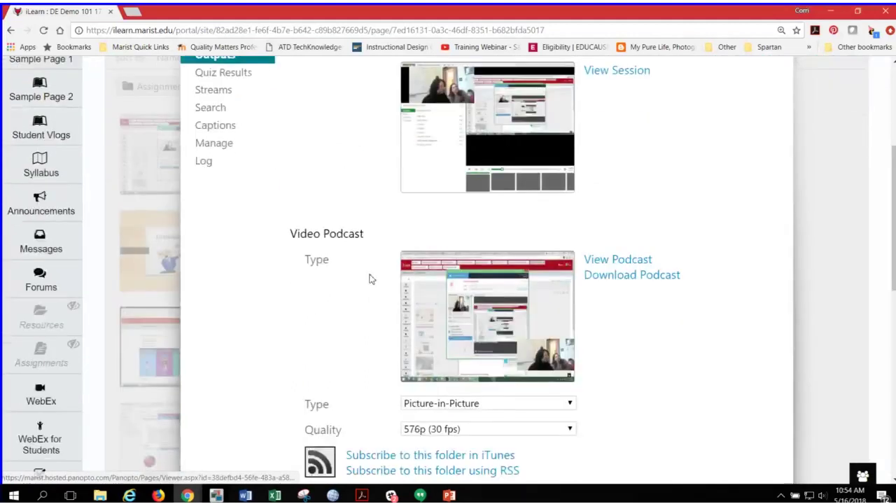
scroll(315, 219, "up", 3)
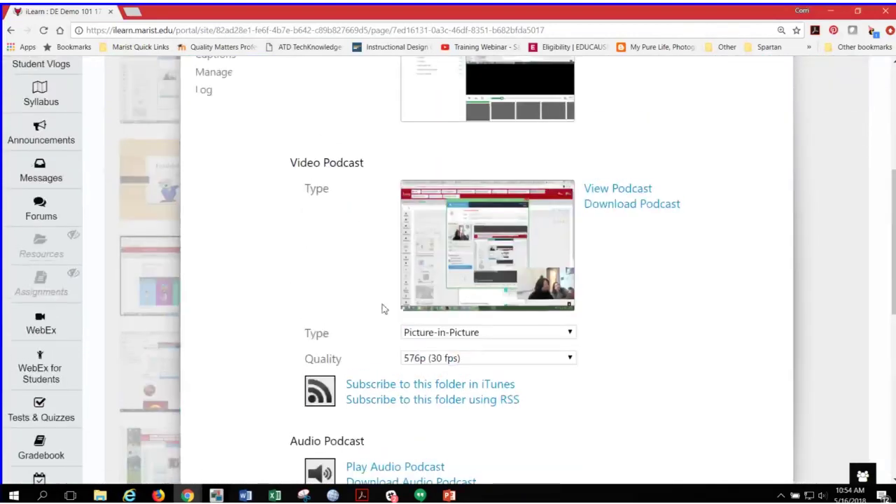
left_click(476, 334)
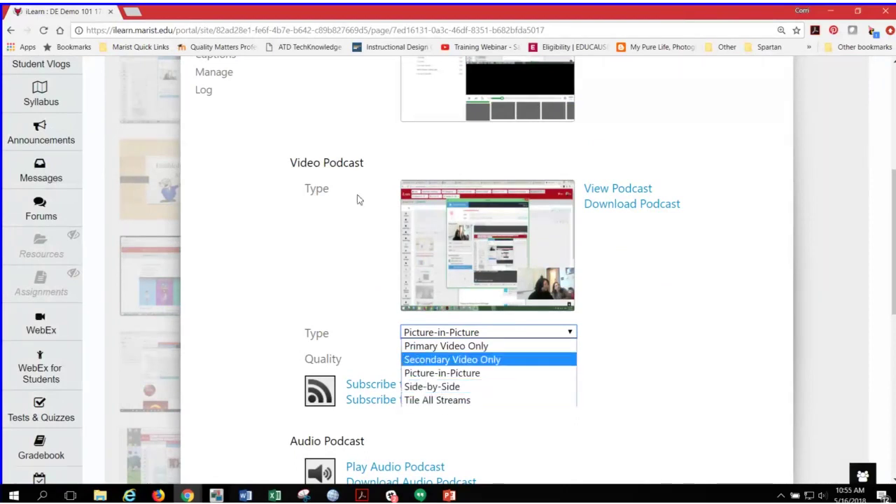
left_click(271, 254)
scroll(651, 216, "up", 5)
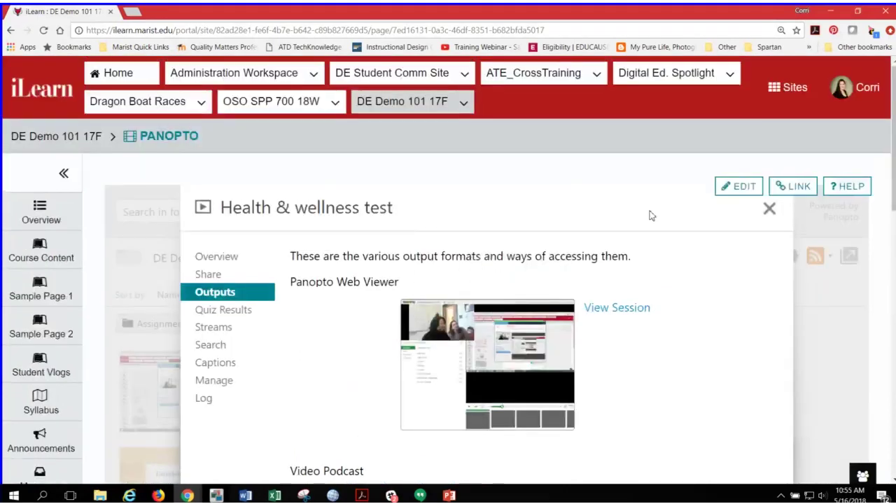
left_click(768, 210)
- Play the Health & wellness test recording in the viewer, pause it, skip ahead to 0:17 and close the viewer
scroll(371, 304, "down", 3)
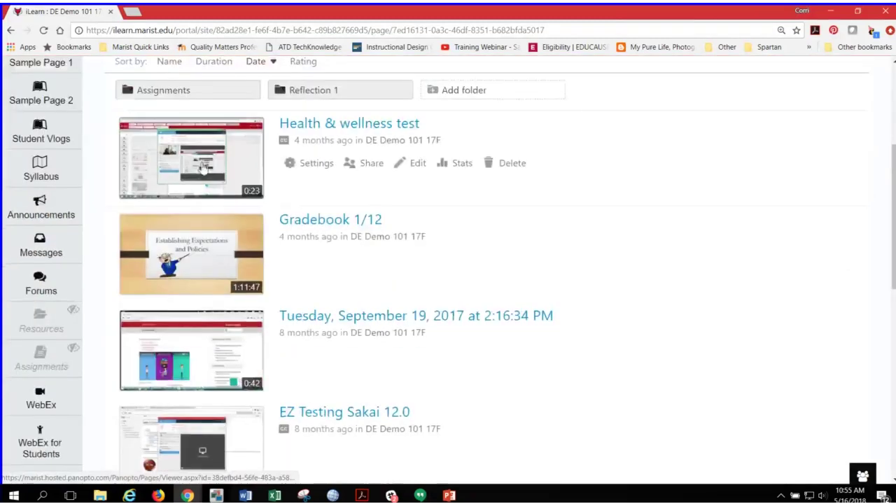
left_click(207, 168)
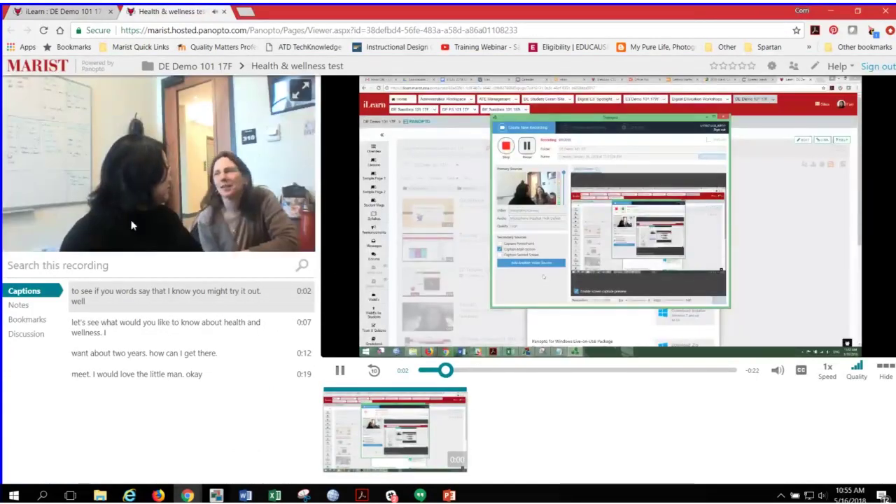
left_click(339, 375)
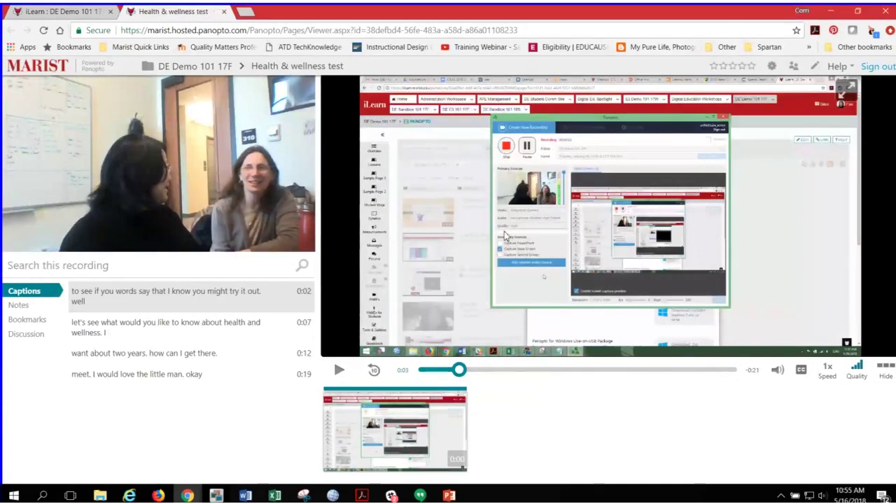
left_click(607, 370)
left_click(645, 370)
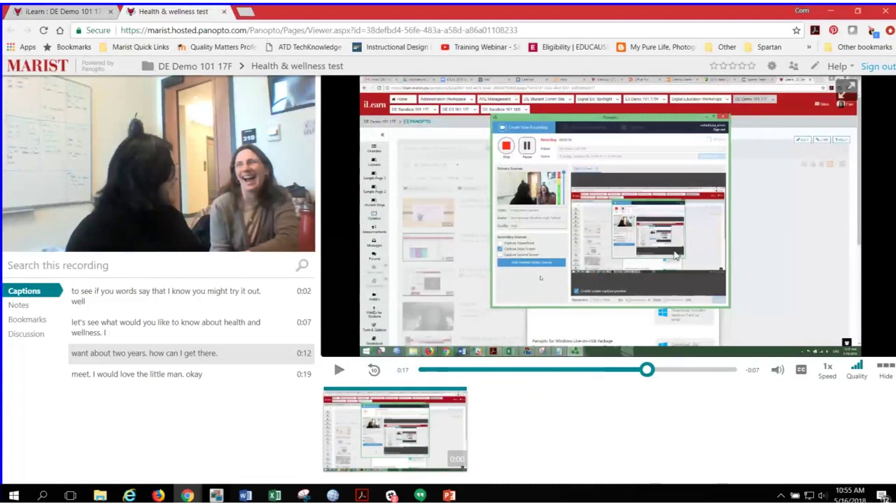
left_click(225, 11)
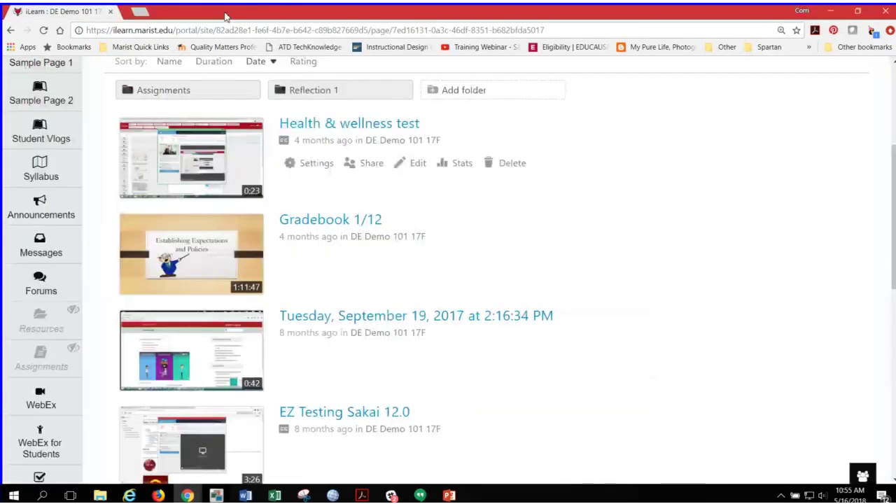
scroll(630, 336, "up", 5)
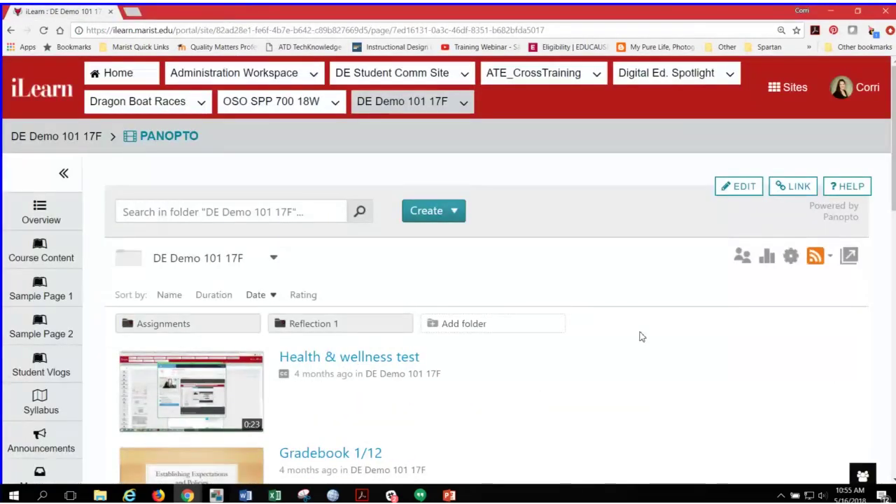
scroll(630, 329, "down", 7)
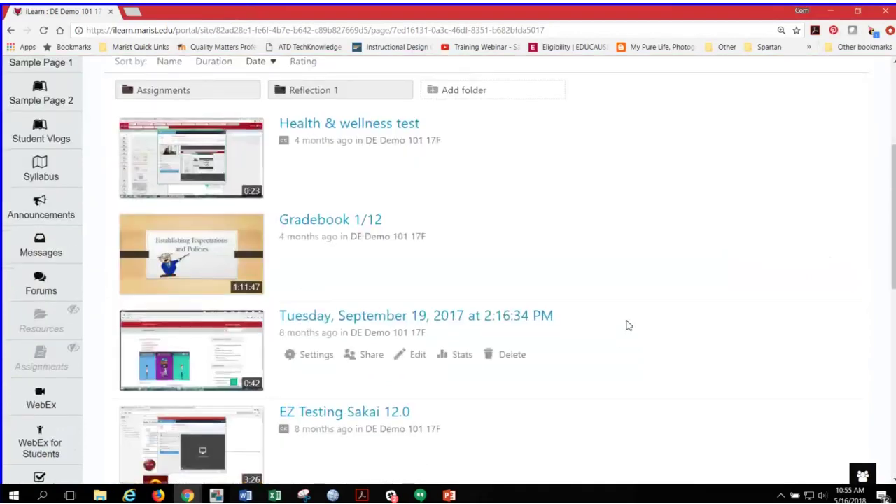
scroll(634, 333, "up", 5)
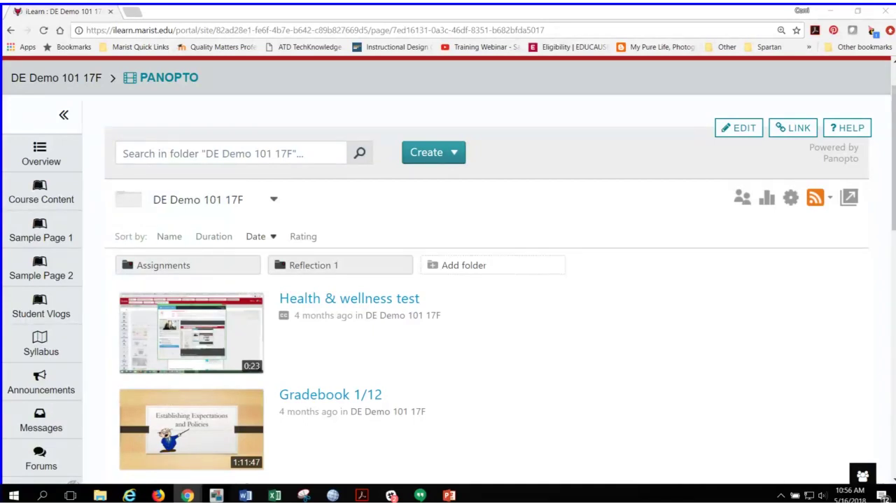
scroll(564, 236, "up", 2)
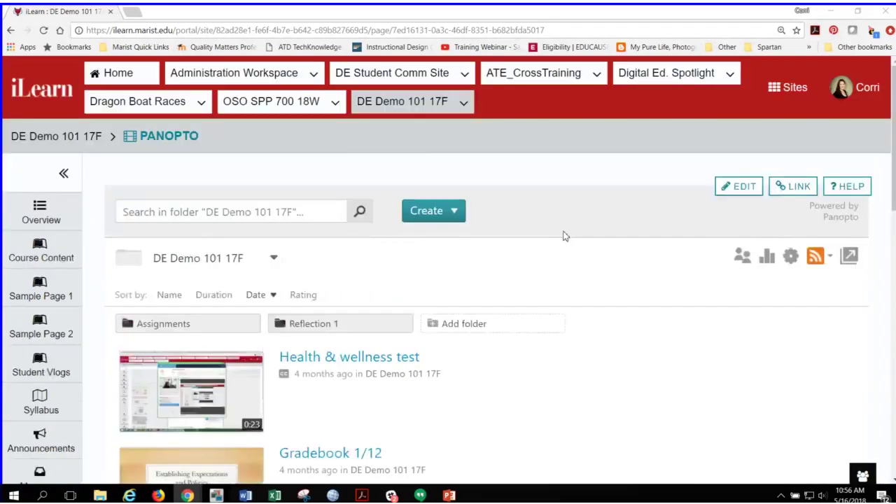
- Bring up the Panopto For Vlogs.pdf guide in a full-size window and read through its first two pages
left_click(592, 172)
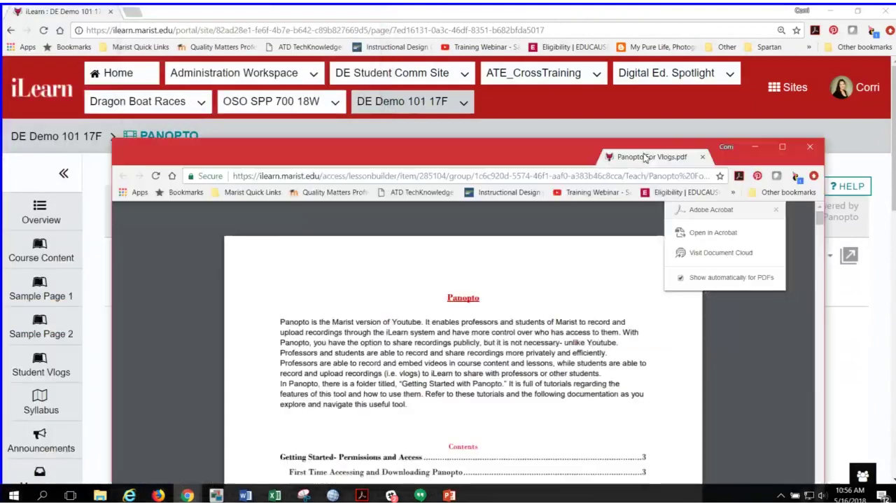
scroll(553, 266, "down", 9)
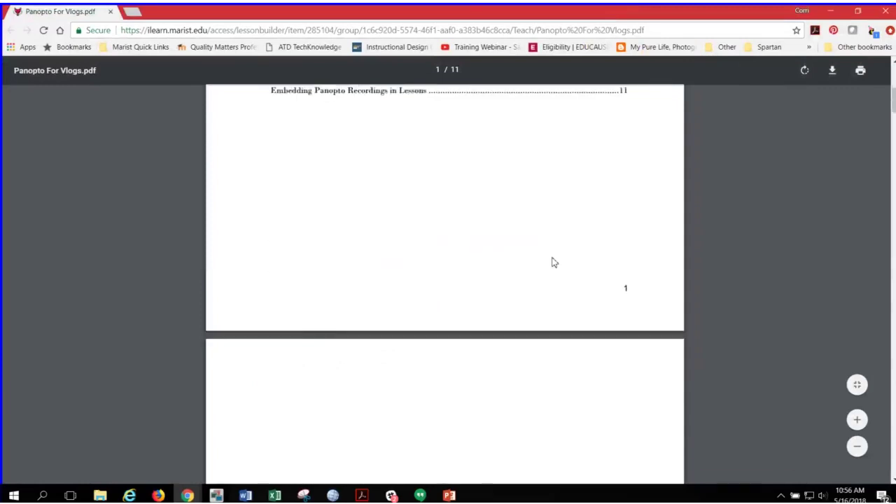
scroll(553, 261, "down", 4)
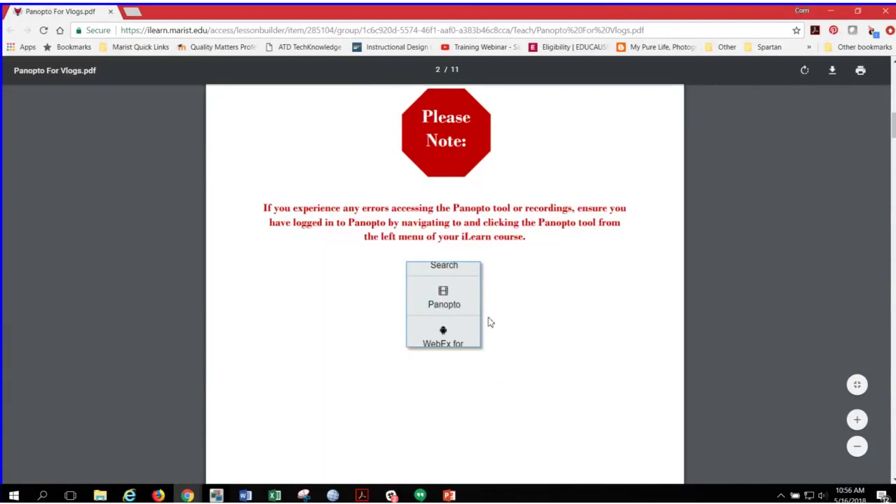
- Read the guide's sections on first-time access, creating a recordings folder and editing folder permissions, and close the PDF window
scroll(525, 289, "down", 6)
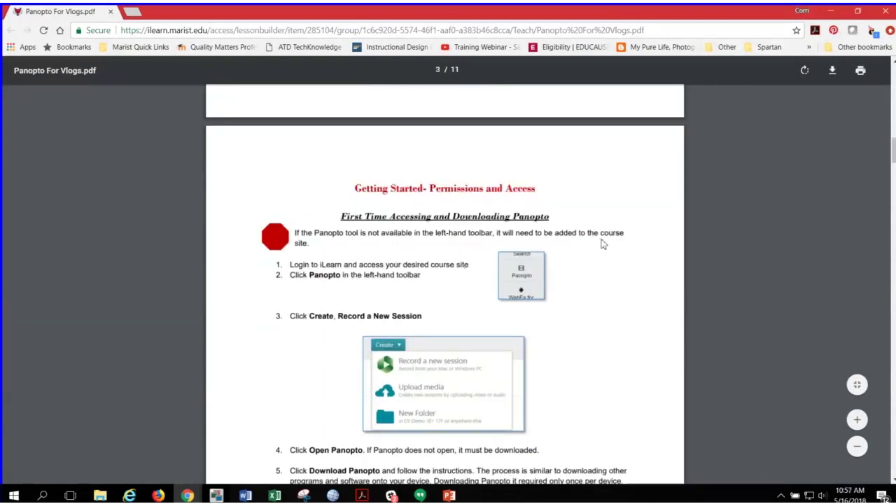
scroll(425, 286, "down", 7)
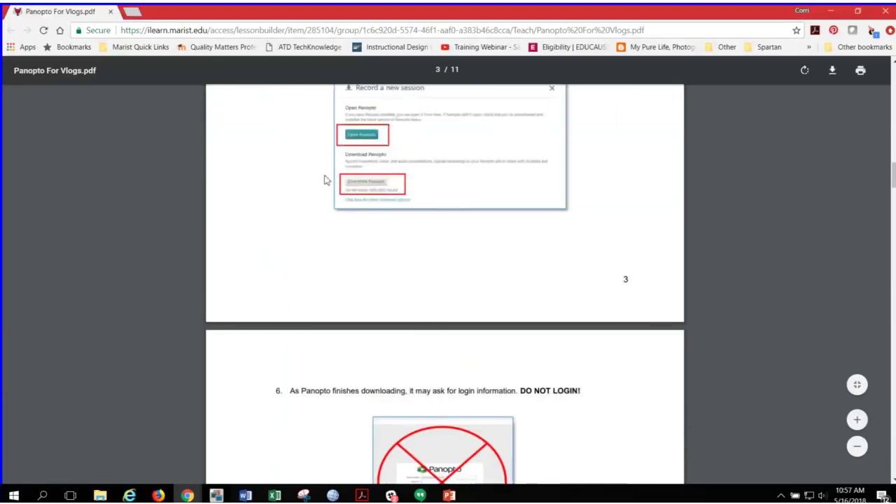
scroll(410, 174, "down", 5)
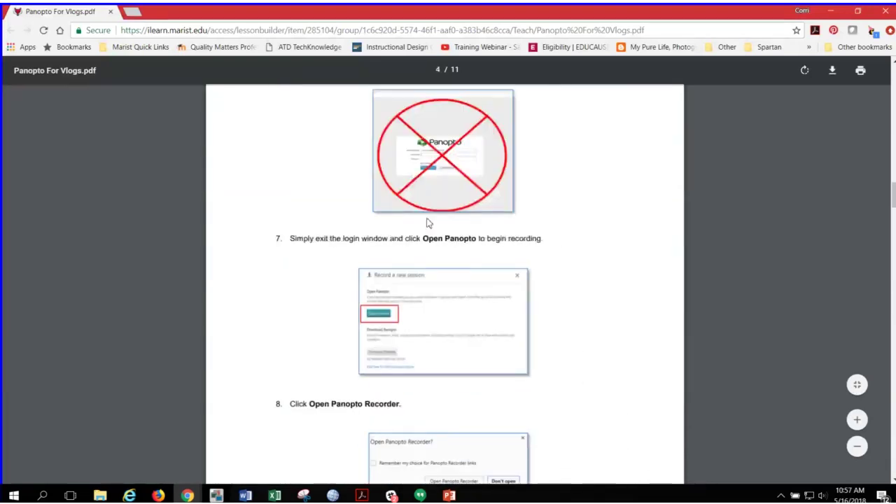
scroll(448, 210, "up", 1)
scroll(468, 194, "down", 3)
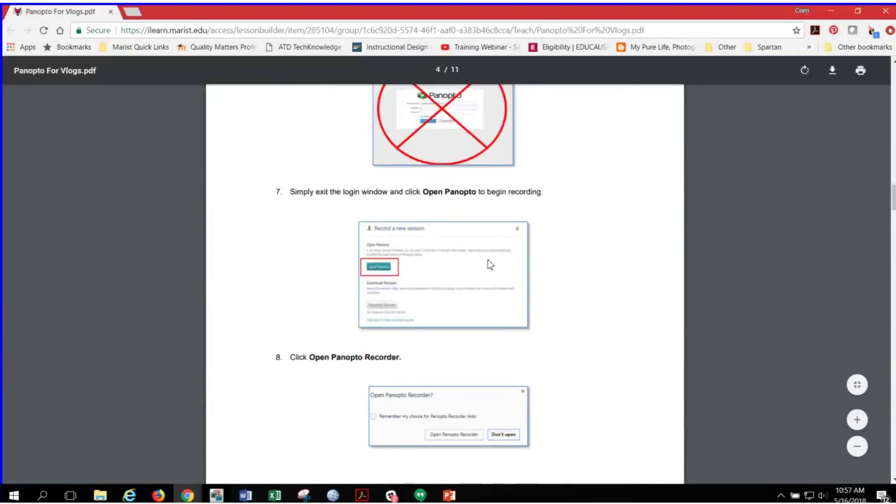
scroll(493, 263, "down", 1)
scroll(499, 266, "down", 10)
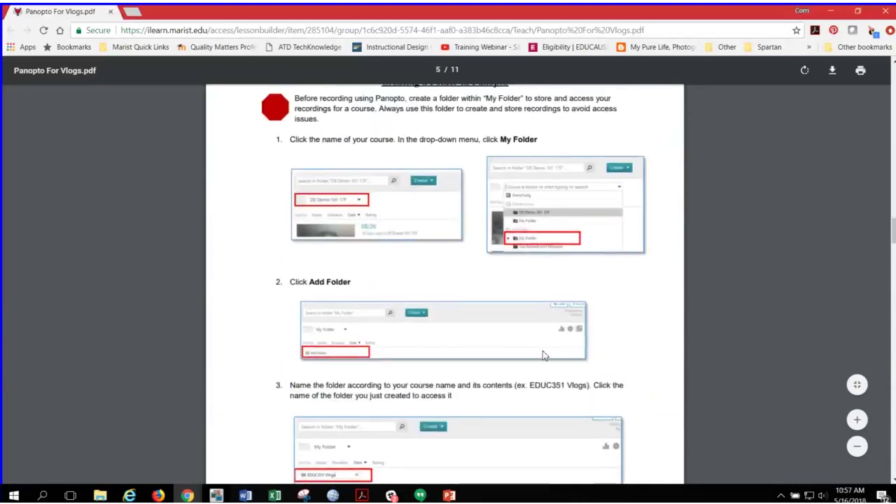
scroll(538, 311, "down", 15)
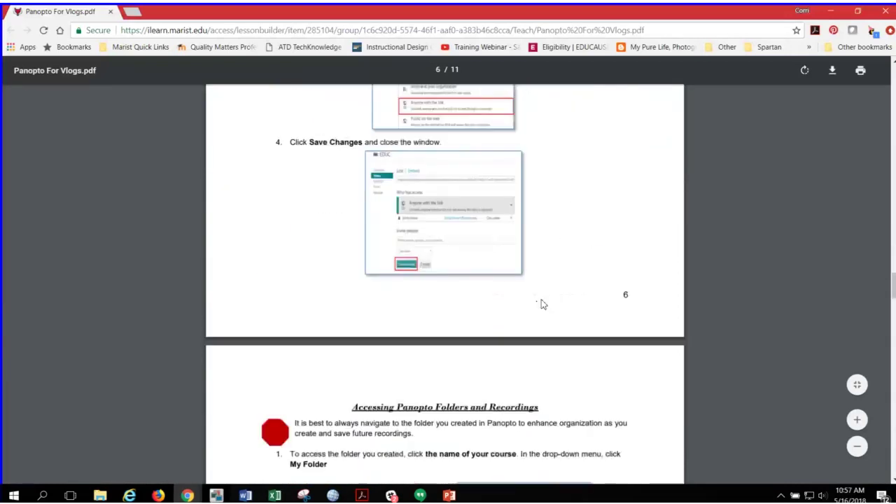
scroll(542, 301, "up", 8)
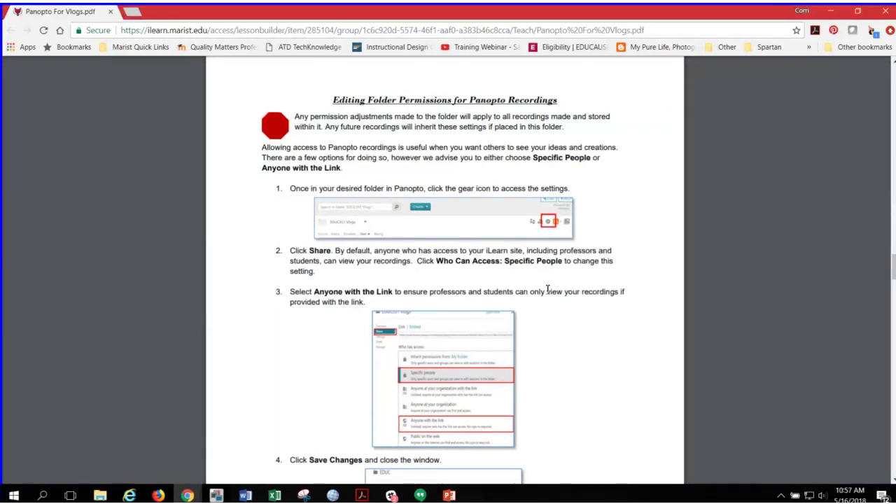
left_click(888, 12)
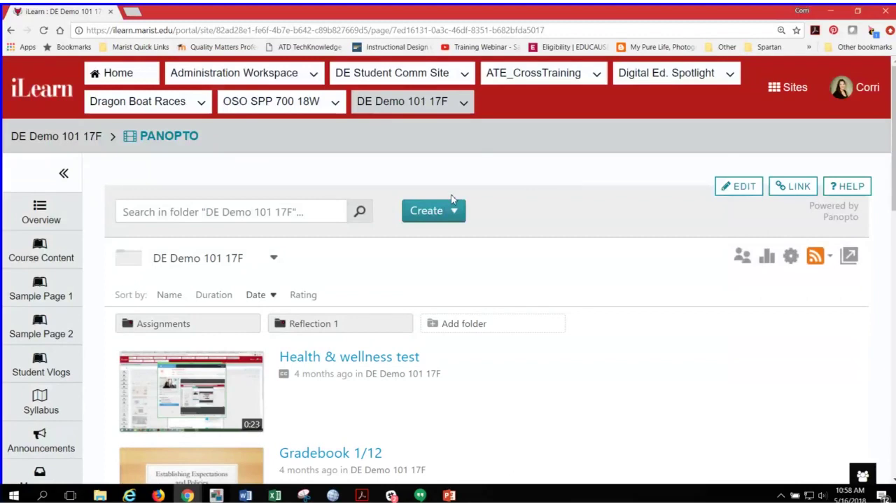
scroll(472, 364, "down", 3)
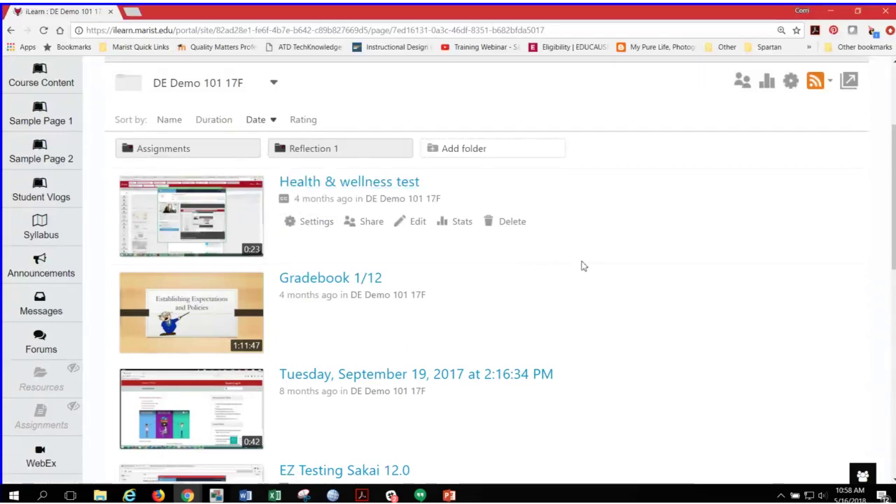
scroll(581, 280, "down", 3)
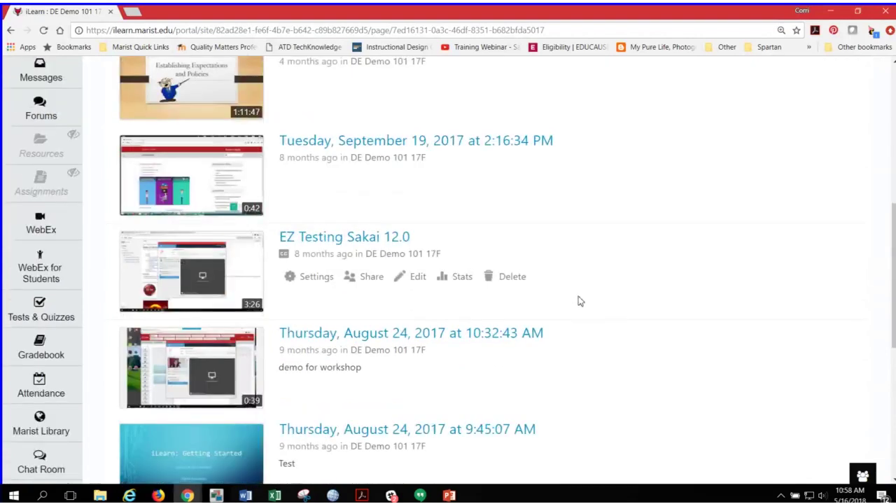
scroll(583, 309, "up", 3)
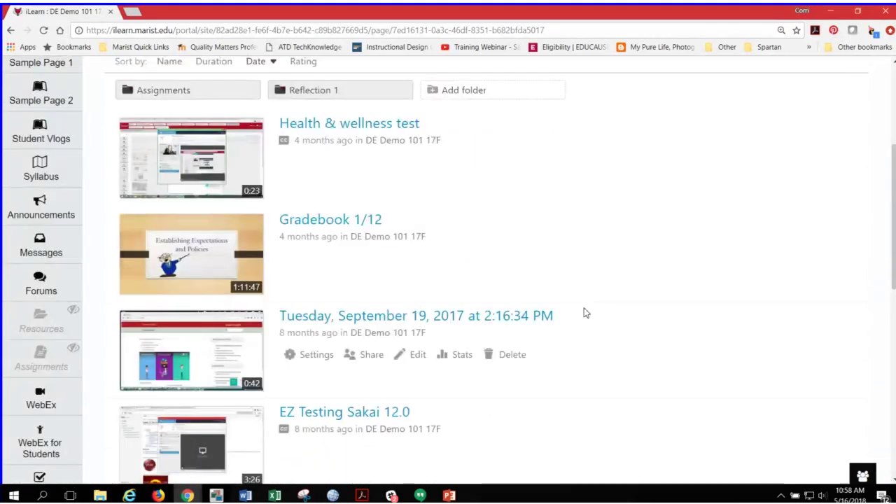
mouse_move(280, 274)
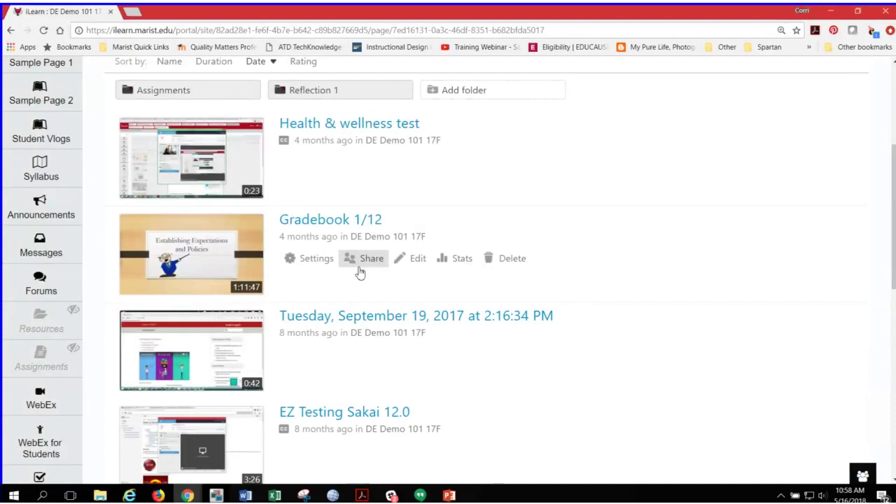
scroll(680, 337, "up", 1)
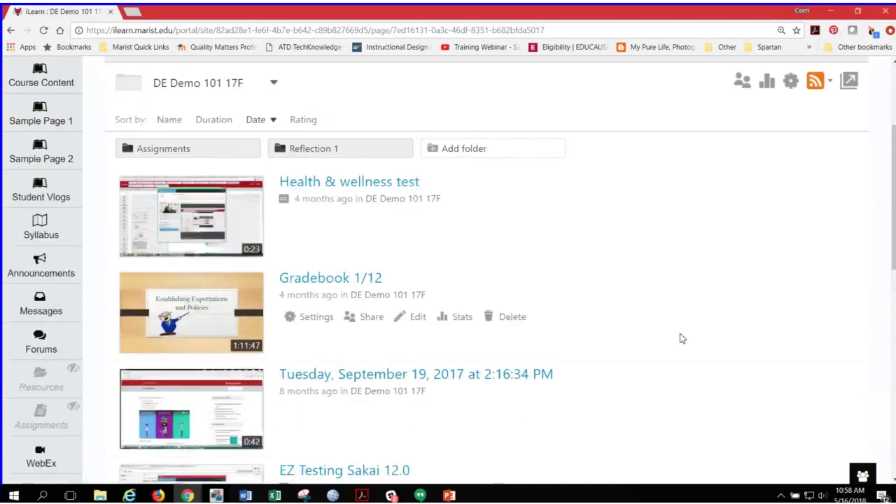